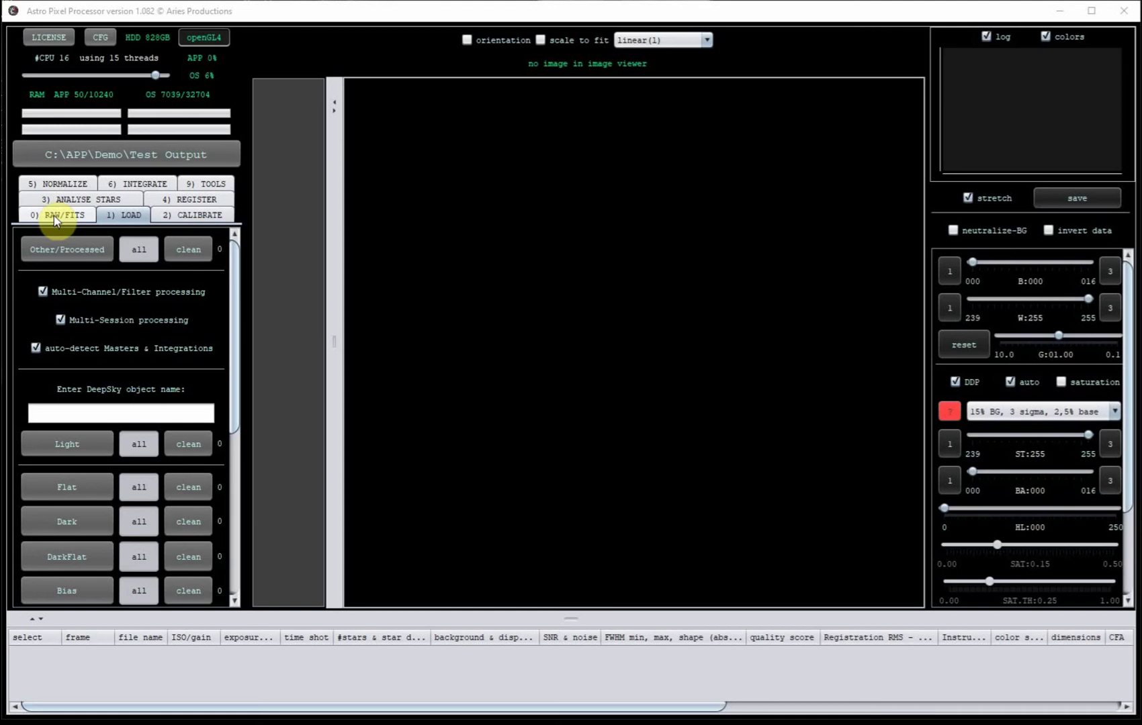
Step: In RAW/FITS settings, choose CFA pattern RGGB, force Bayer/X-Trans CFA, and pick Ha-OIII extract Ha
click(54, 214)
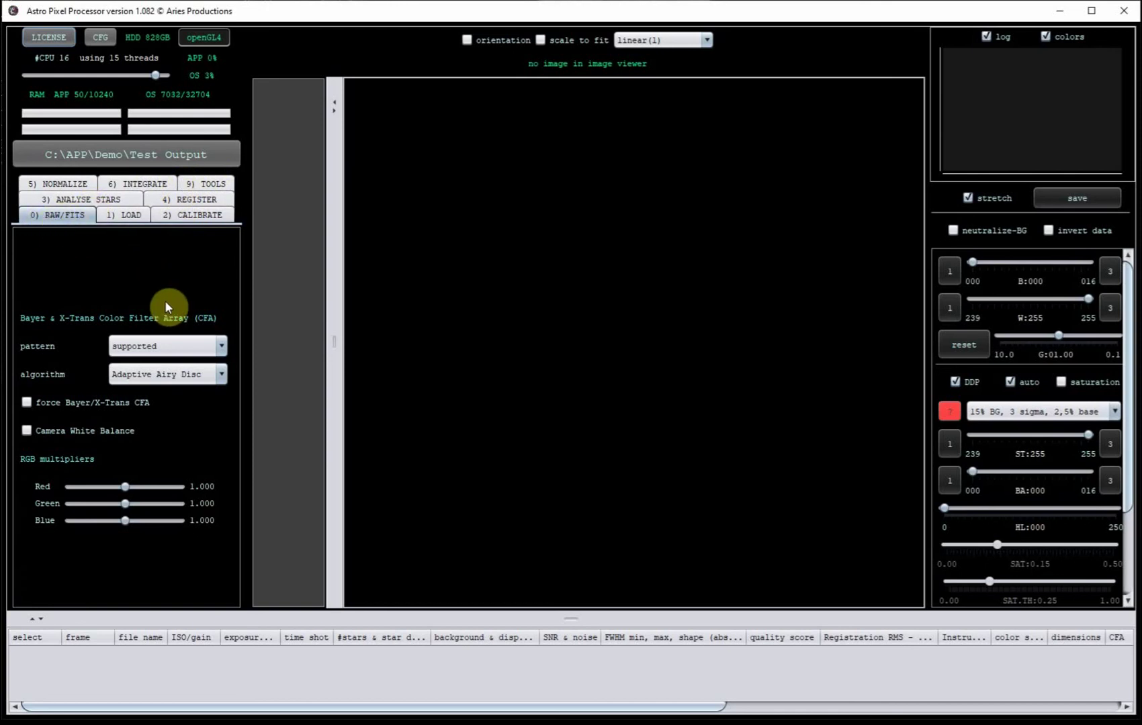
click(220, 346)
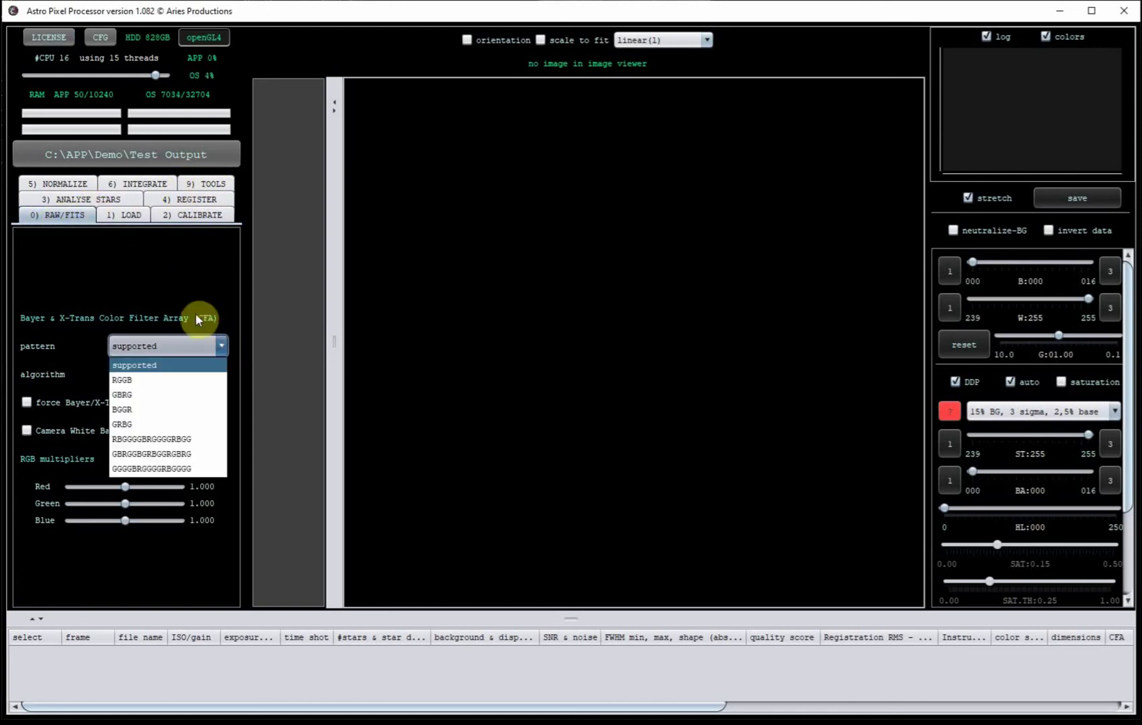
click(159, 384)
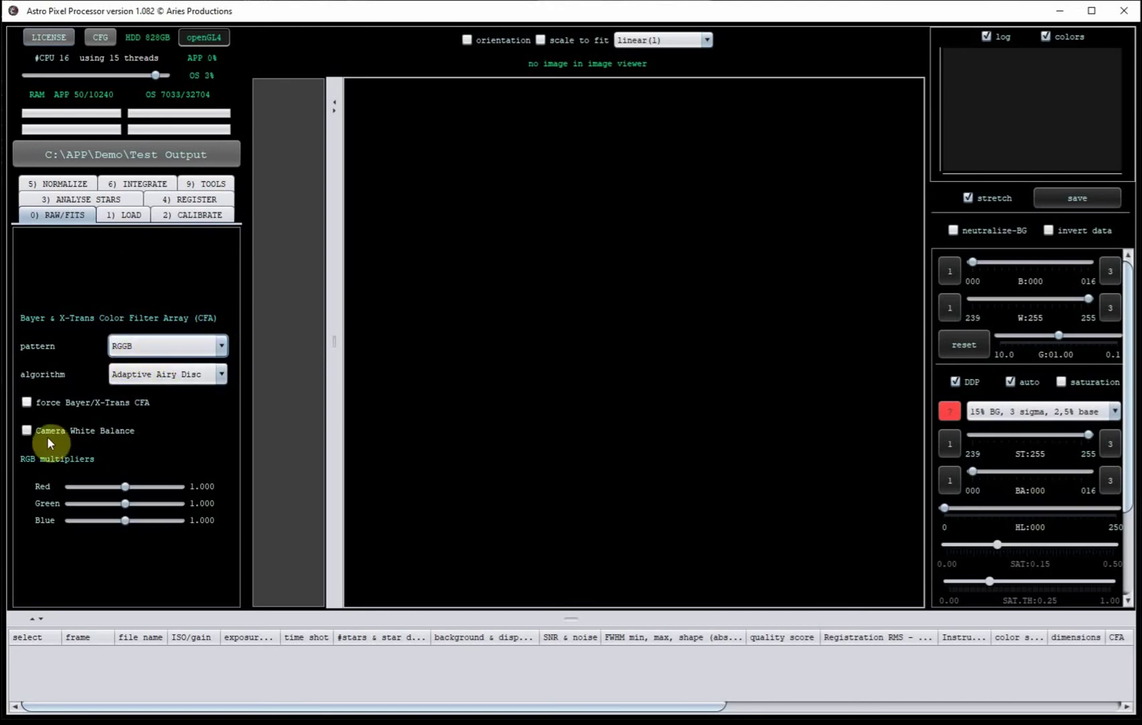
click(27, 404)
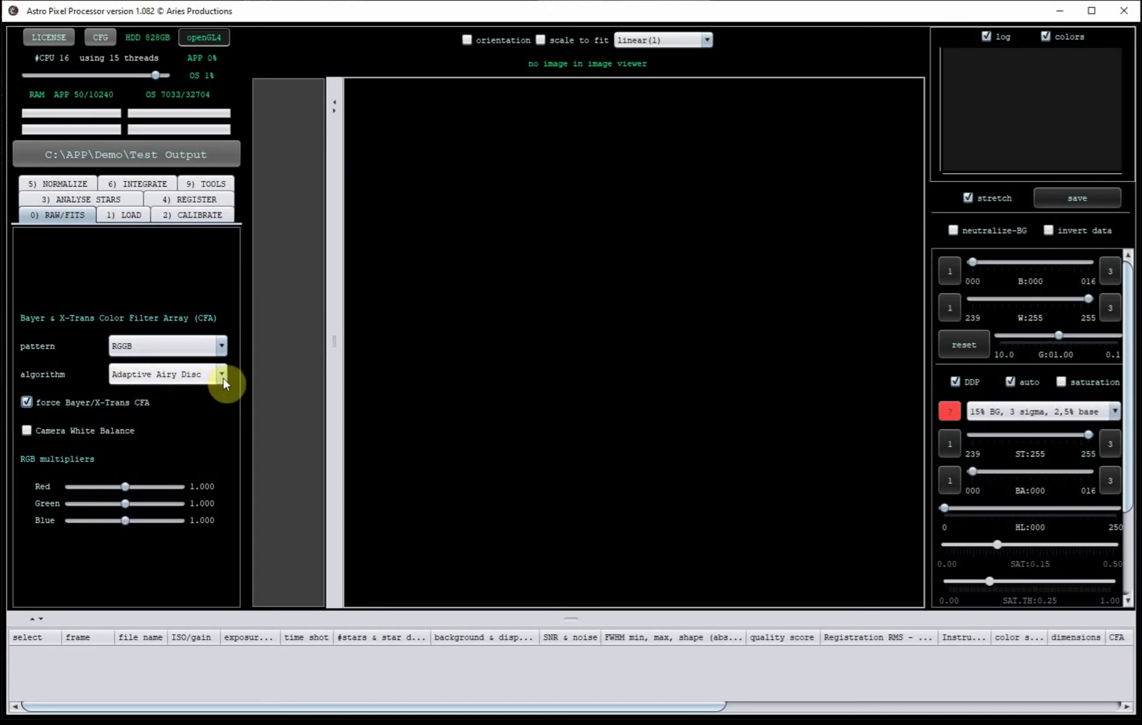
mouse_move(224, 384)
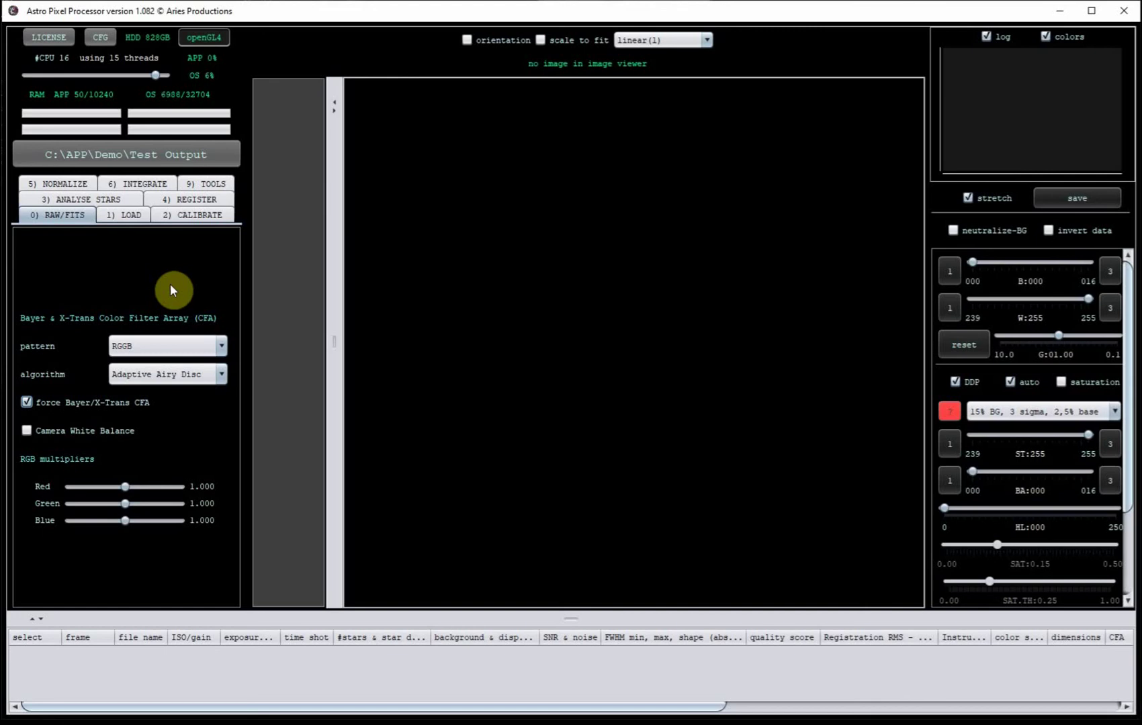
click(221, 374)
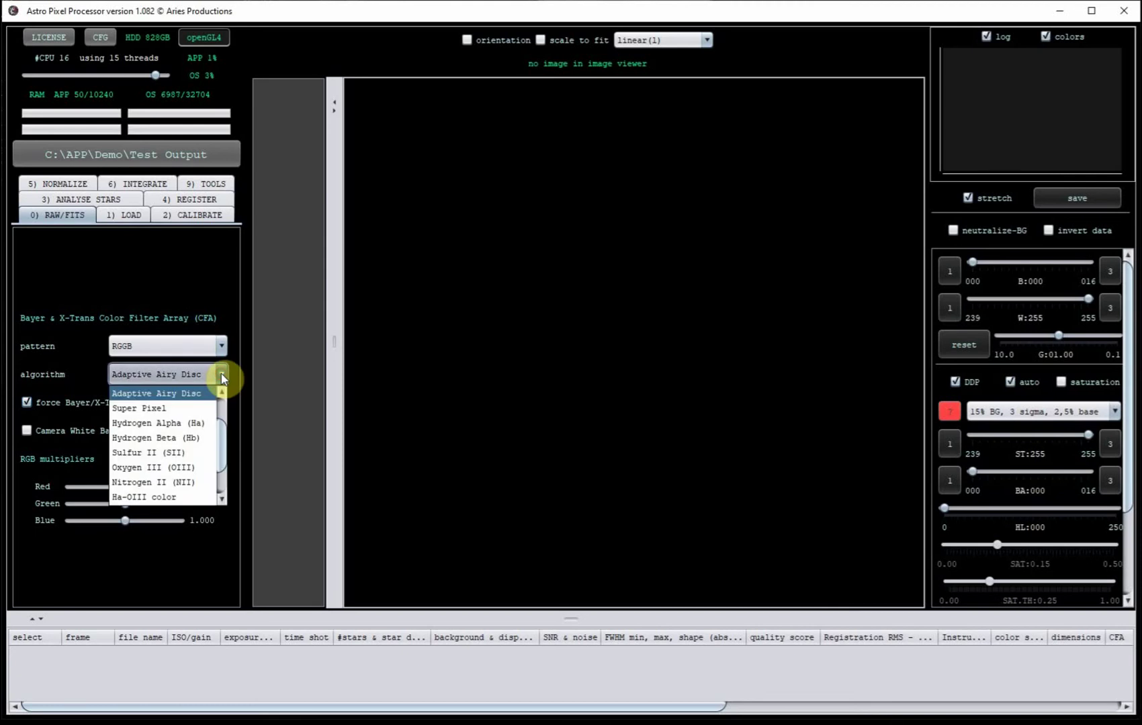
scroll(224, 446, down, 1)
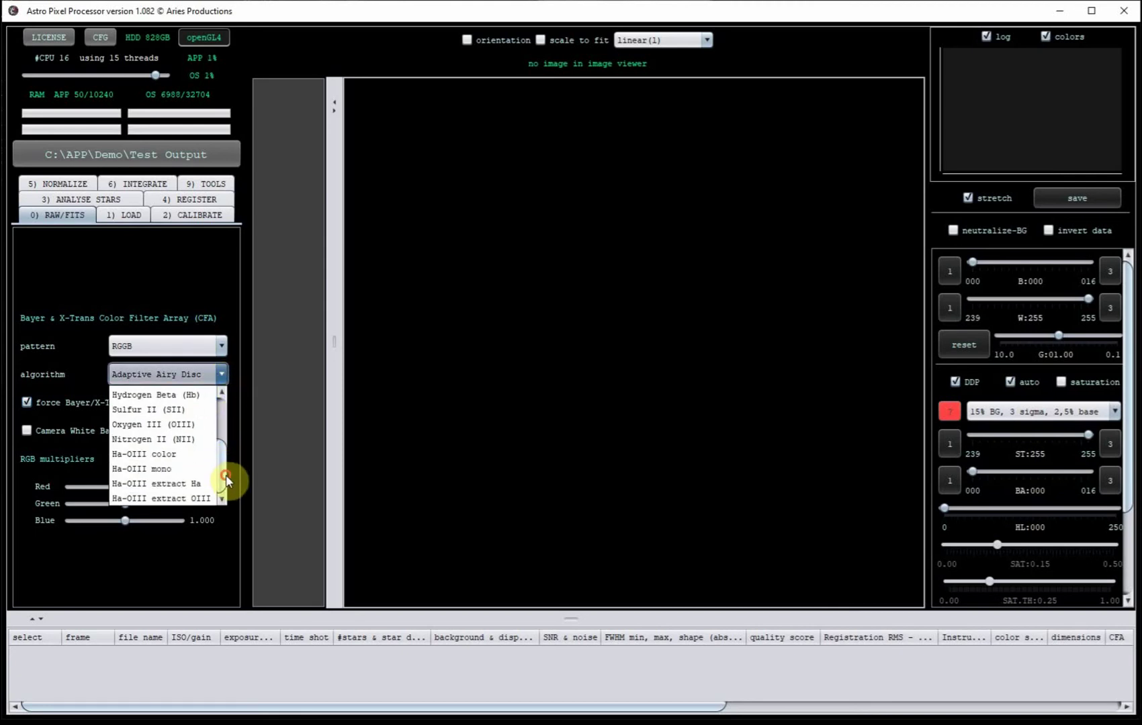
click(155, 484)
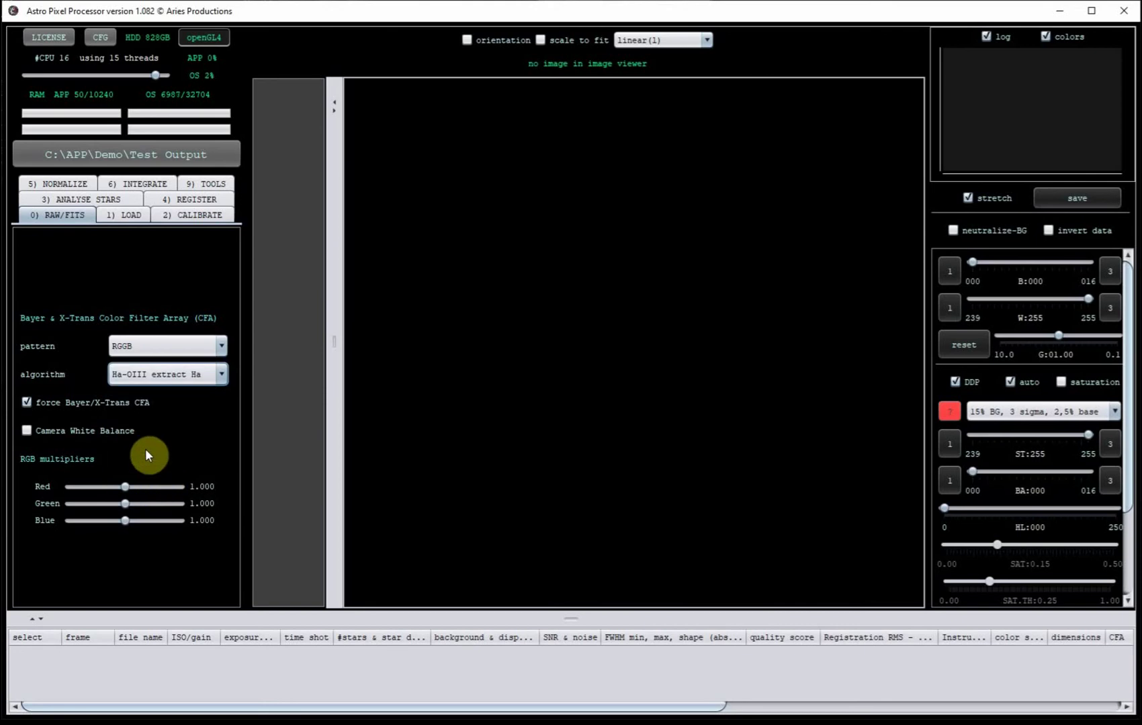
Step: Disable Multi-Channel and Multi-Session processing in the Load options
click(115, 223)
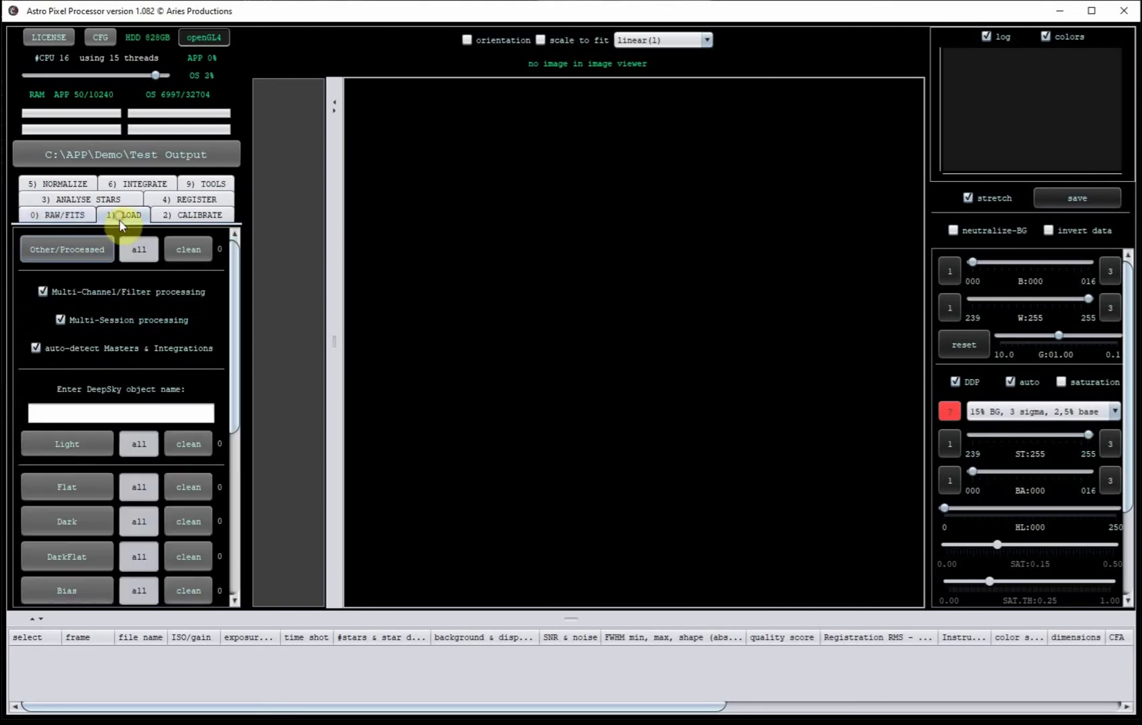
click(43, 291)
click(59, 319)
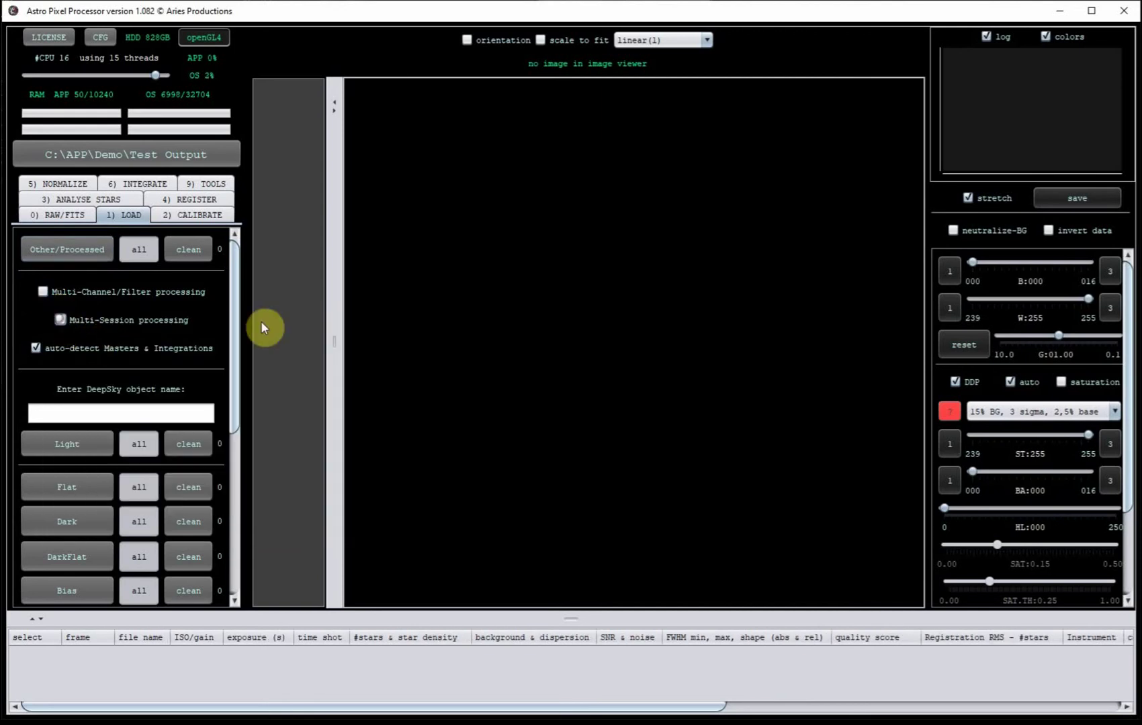
Step: Load light frames 0010 and 0011 from the Demo folder and preview the first one
click(58, 445)
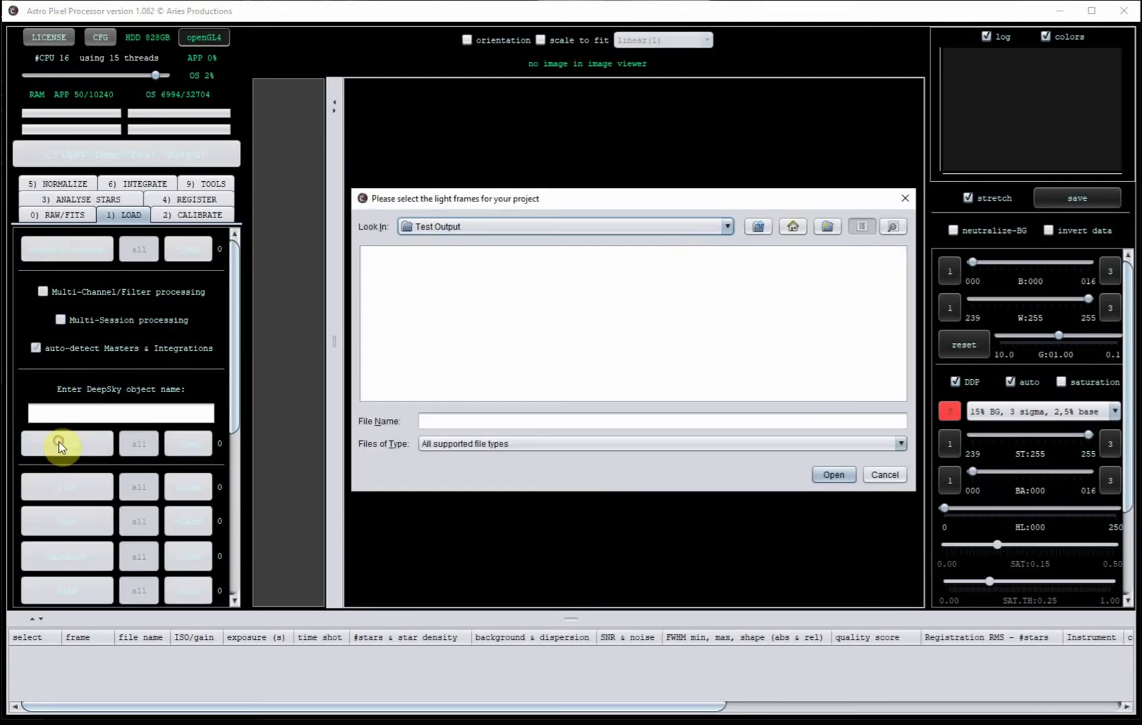
click(758, 226)
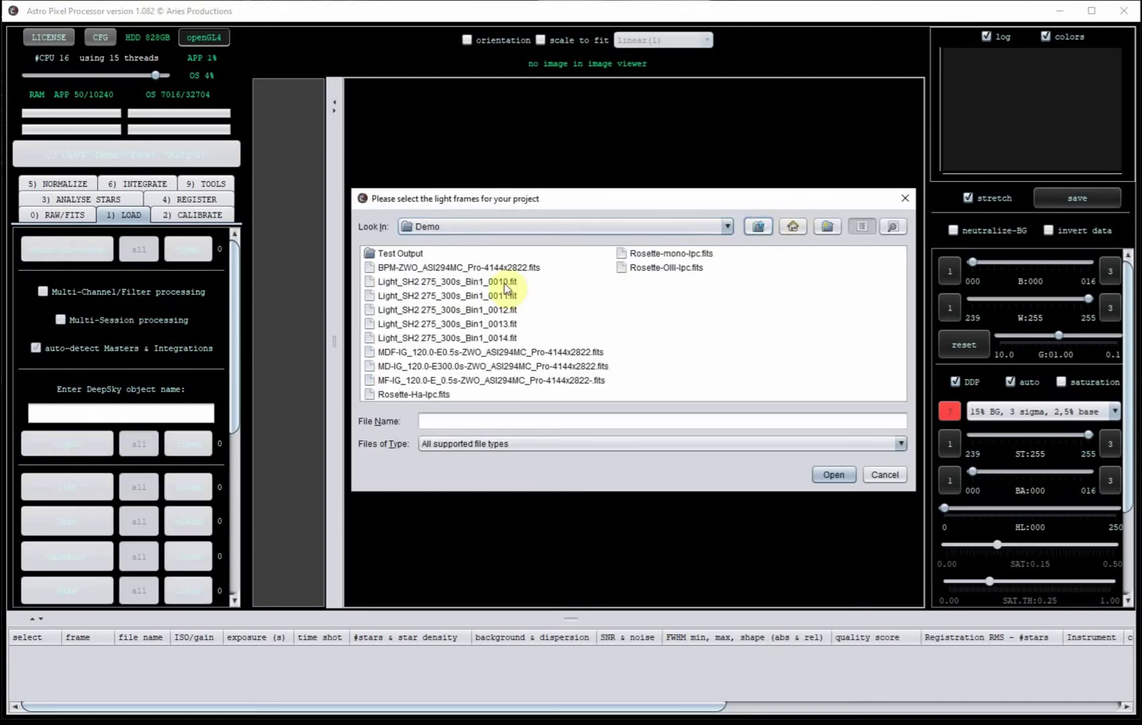
click(479, 282)
shift+click(481, 296)
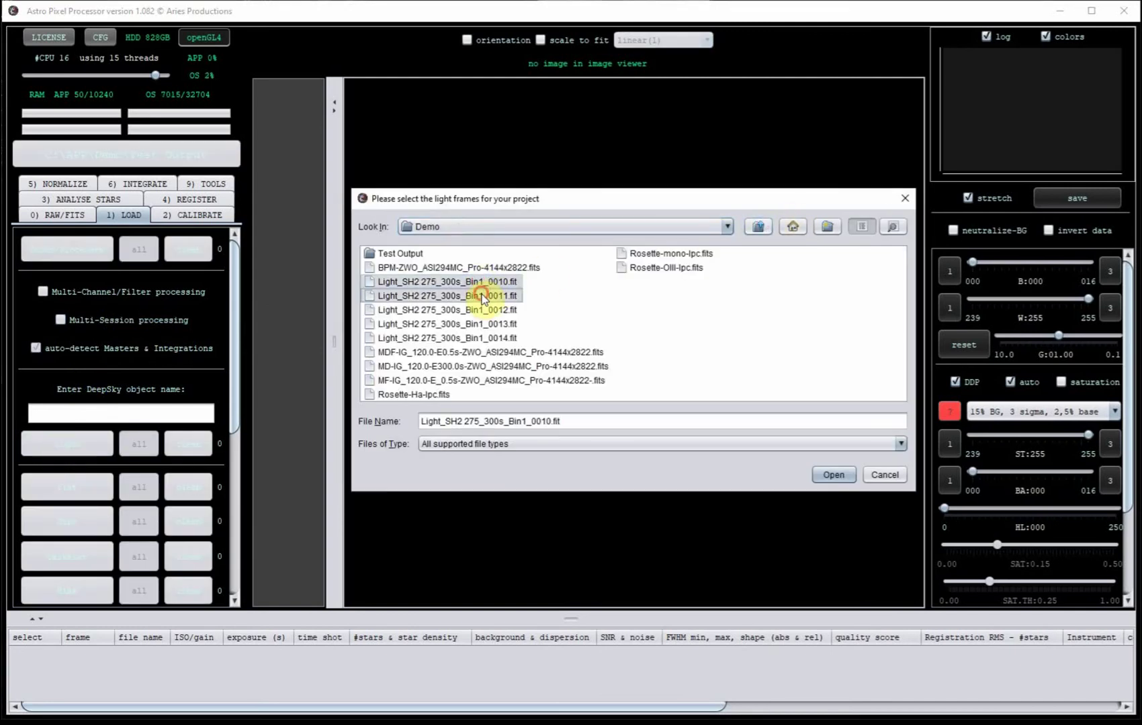
click(826, 475)
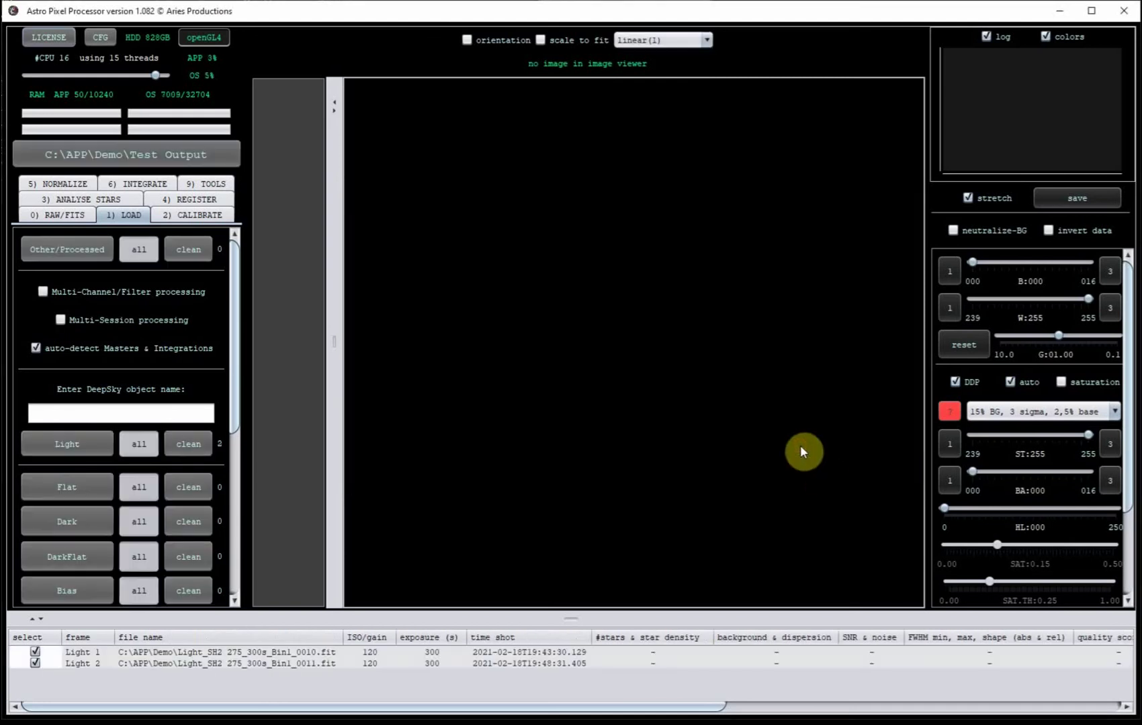
double_click(281, 655)
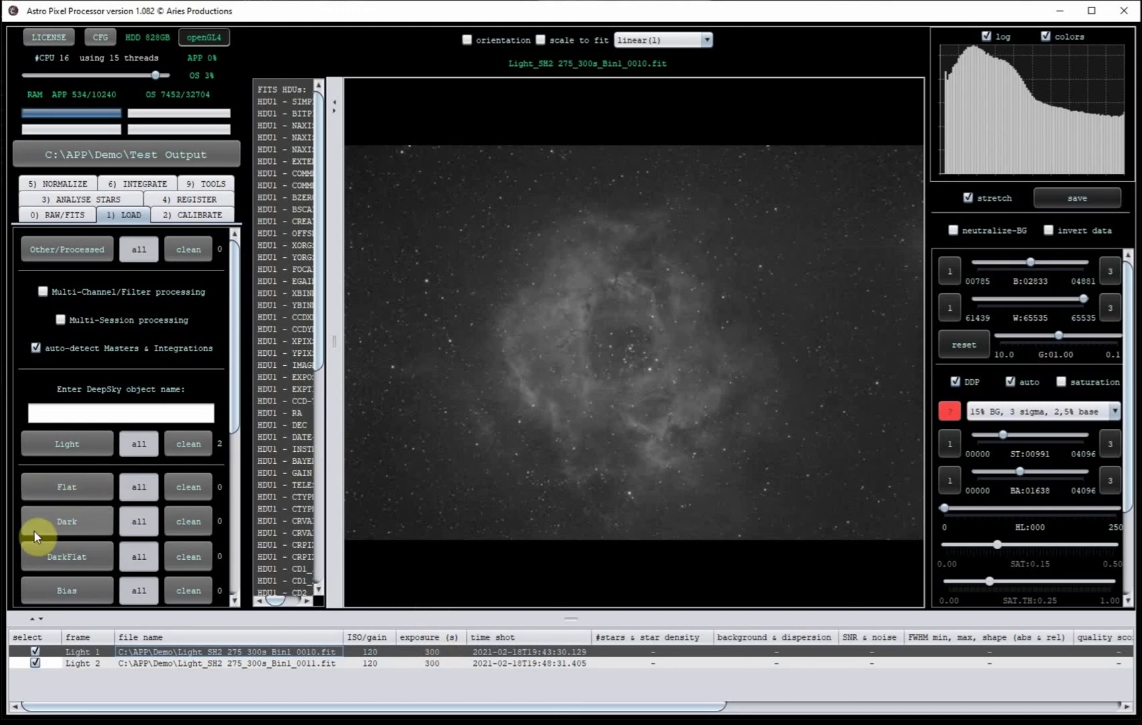
Step: Add the MF-IG master flat and the MD-IG 300 s master dark
drag(237, 338, 222, 431)
click(78, 481)
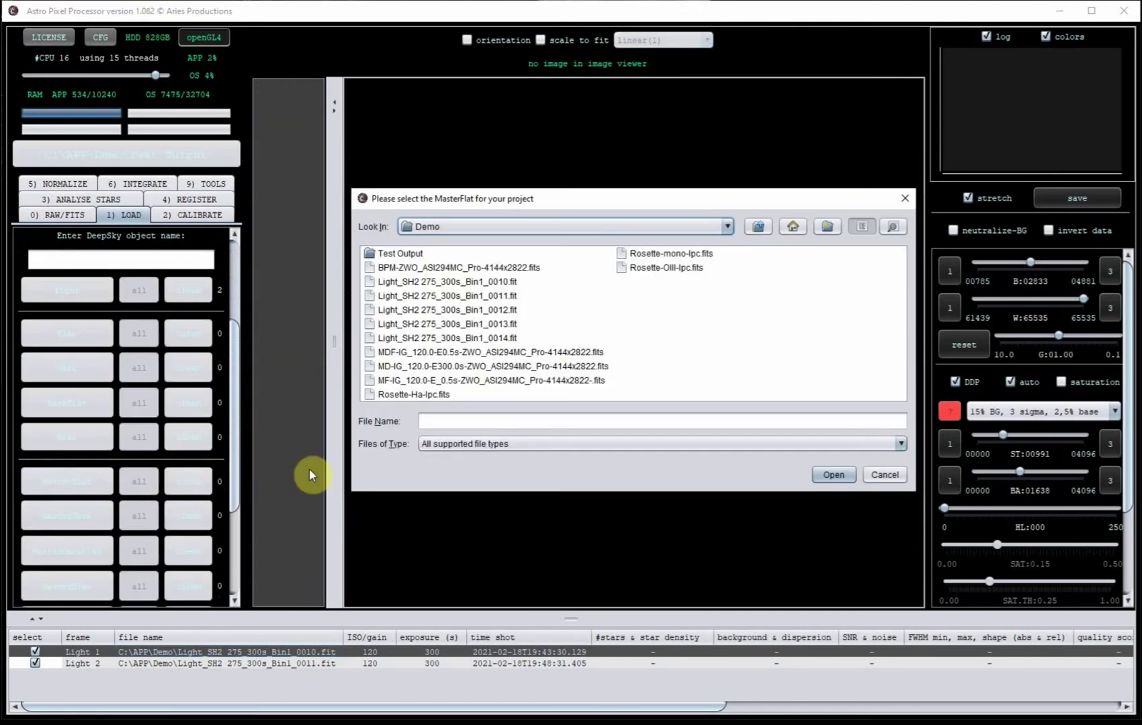
click(448, 381)
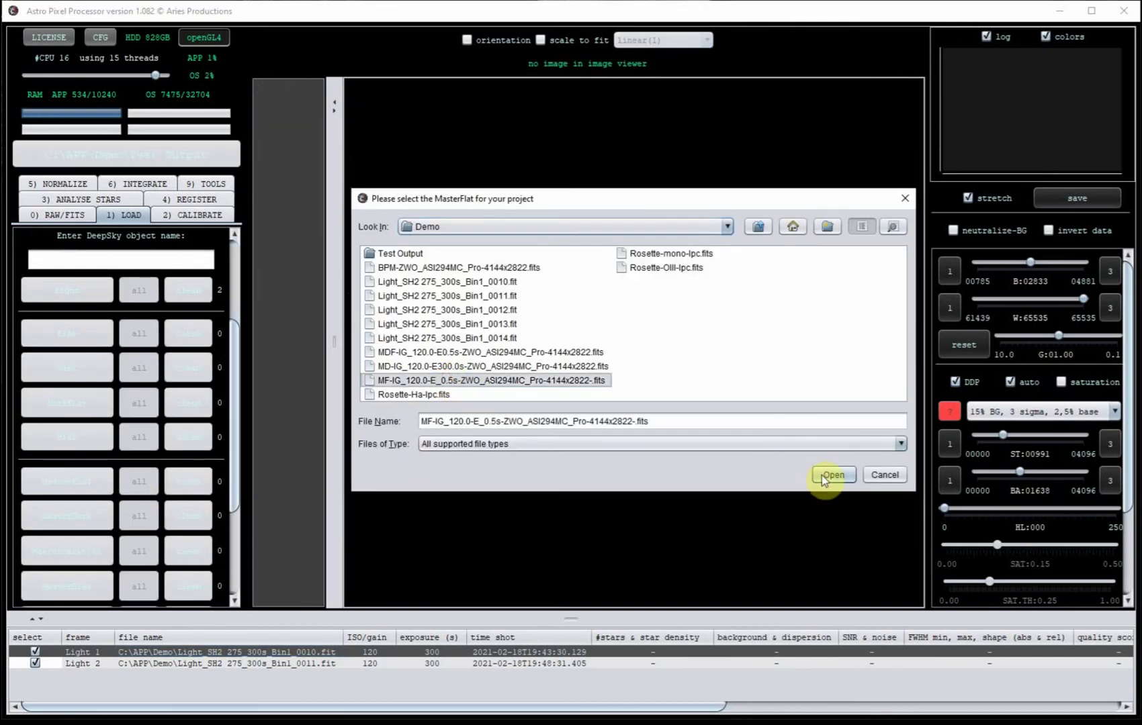
click(832, 475)
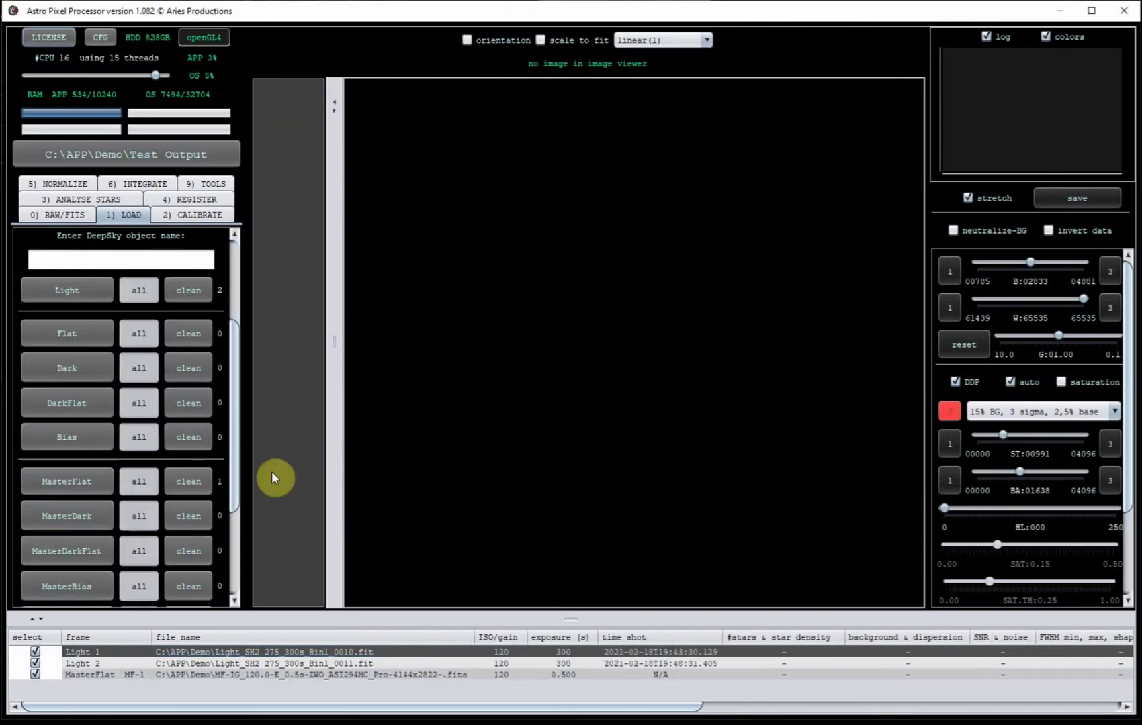
click(72, 517)
click(405, 368)
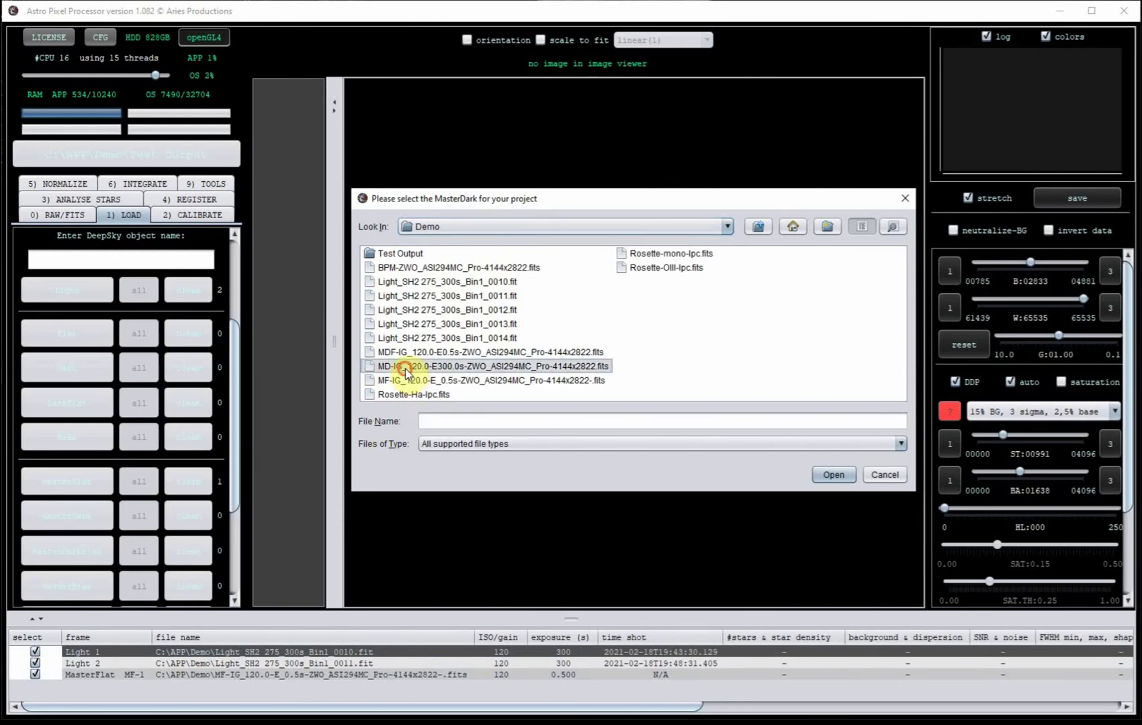
click(833, 475)
Step: Add the MDF-IG master dark-flat and the BPM-ZWO bad pixel map
click(78, 550)
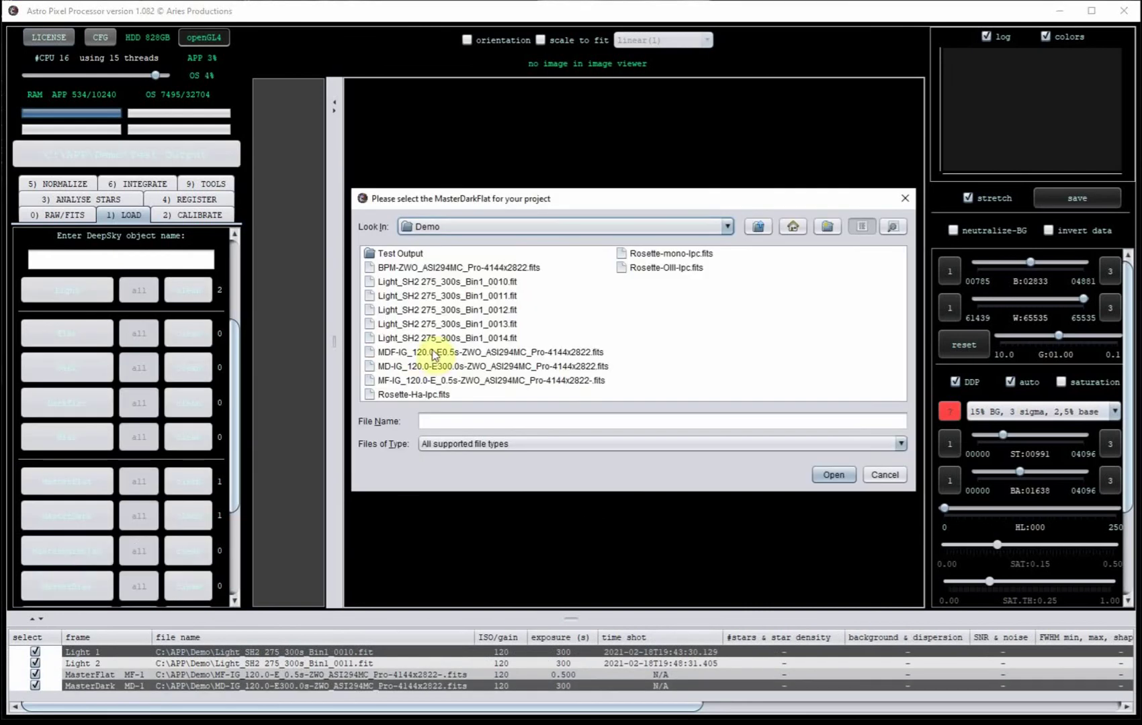
click(430, 354)
click(830, 475)
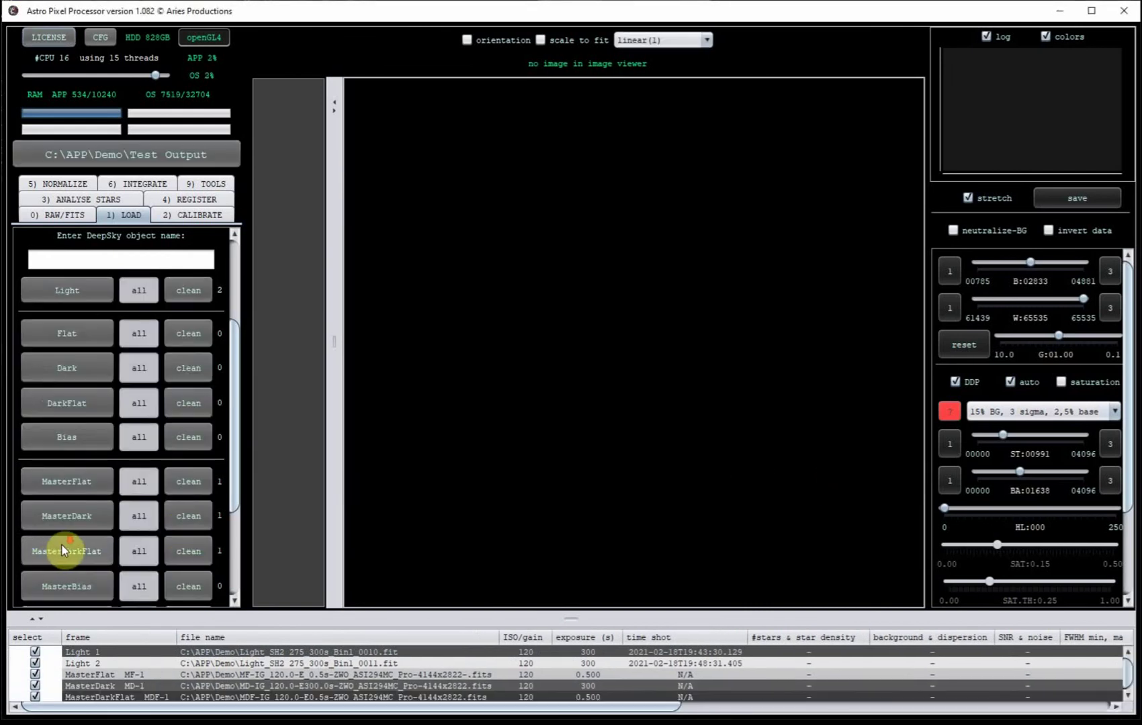
scroll(62, 544, down, 1)
scroll(62, 544, down, 1)
click(75, 523)
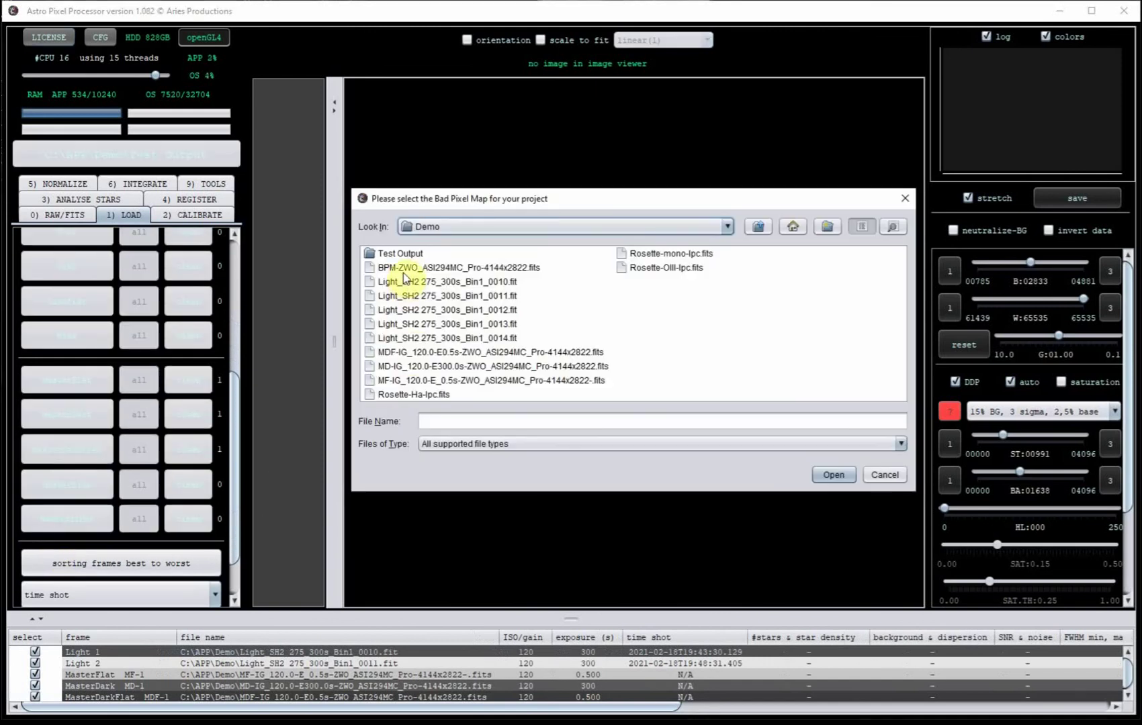
click(406, 267)
click(832, 475)
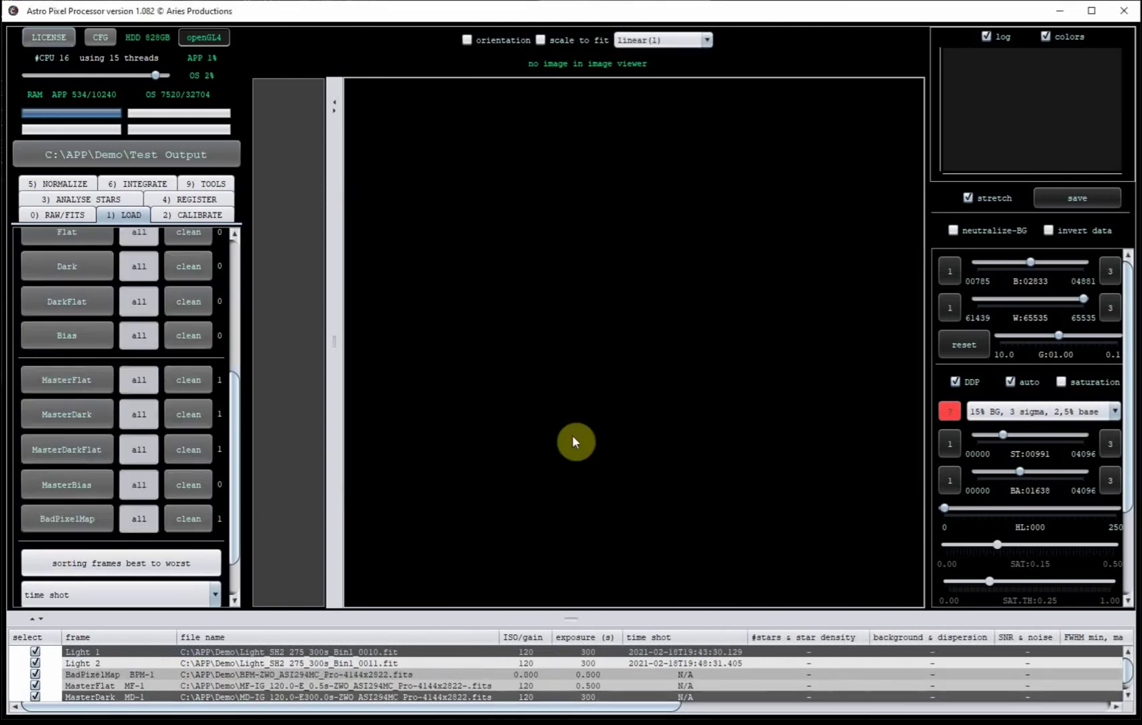
scroll(107, 343, up, 4)
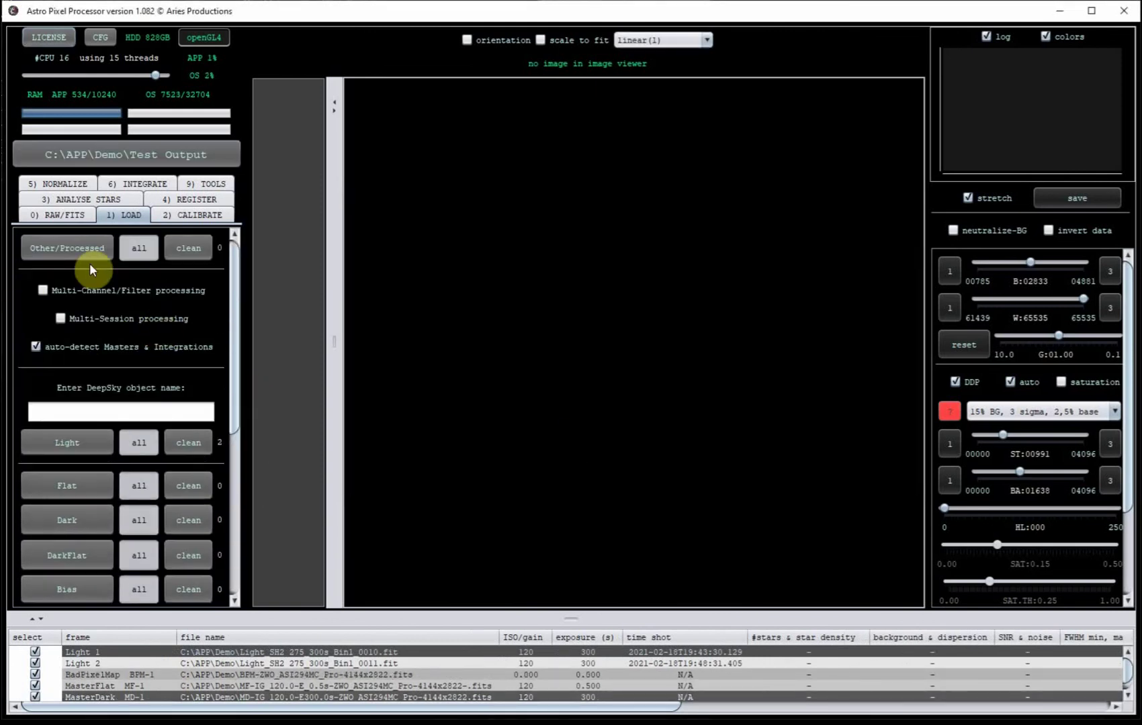
Step: Integrate the two light frames under the name Ha, producing Ha.fits
click(139, 184)
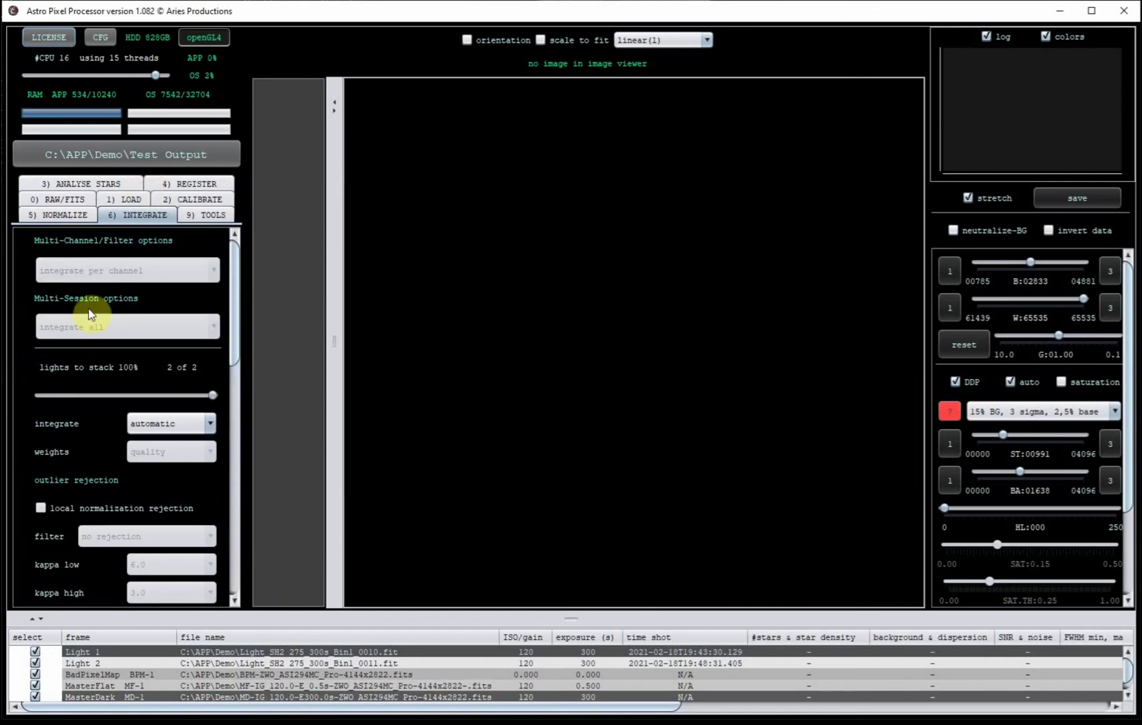
scroll(120, 330, down, 10)
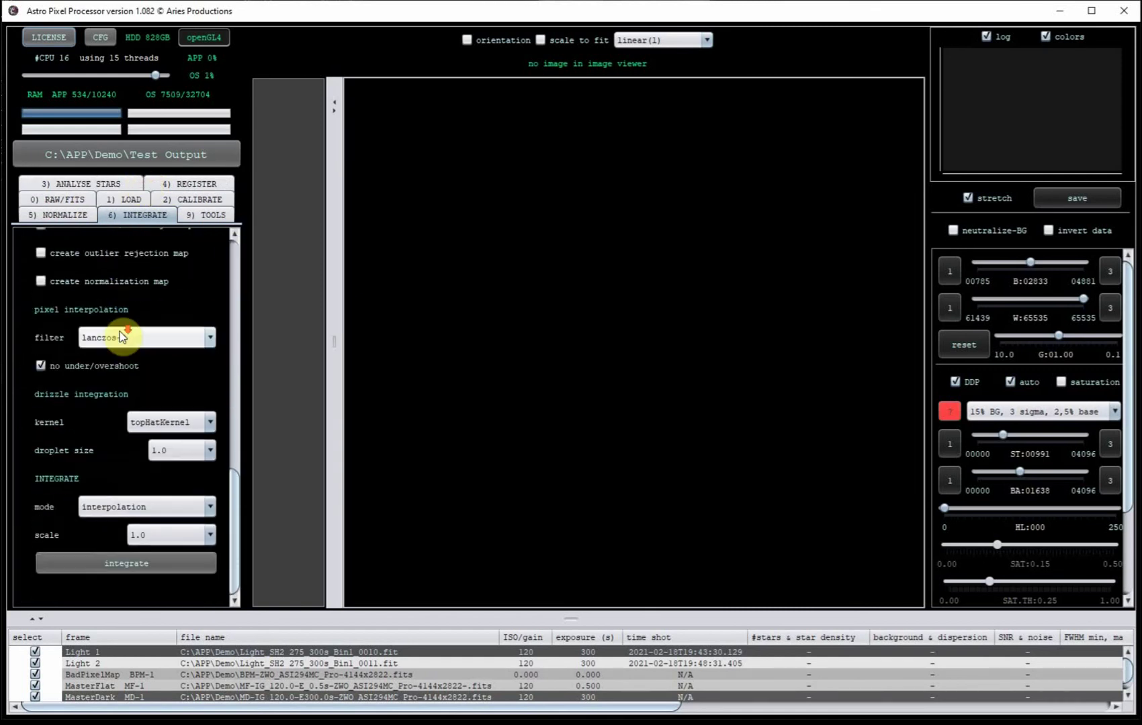
click(109, 562)
click(553, 404)
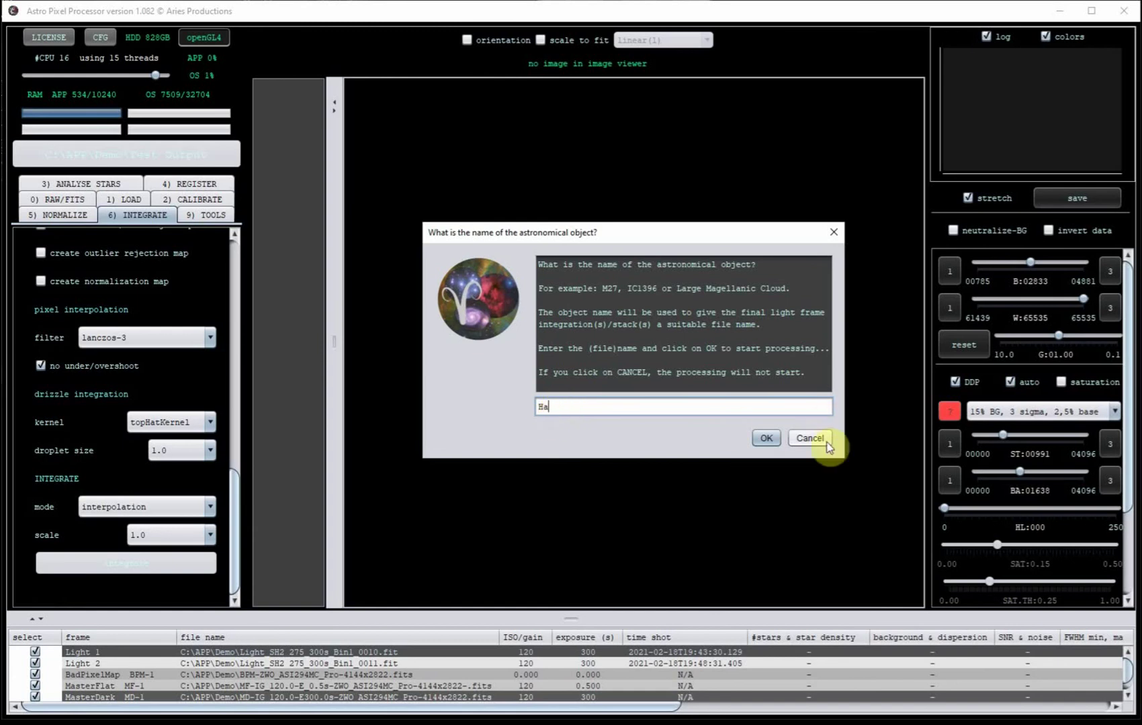
click(765, 440)
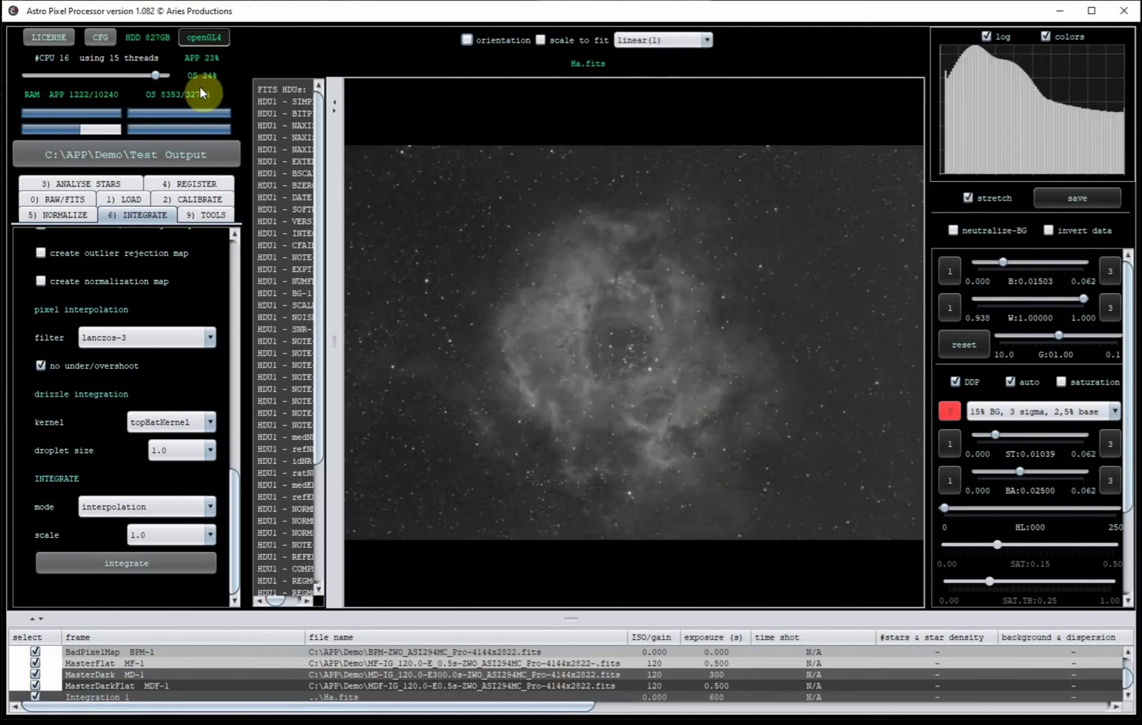
Step: Toggle 'Enable sound on process completion' in the configuration and apply it
click(102, 37)
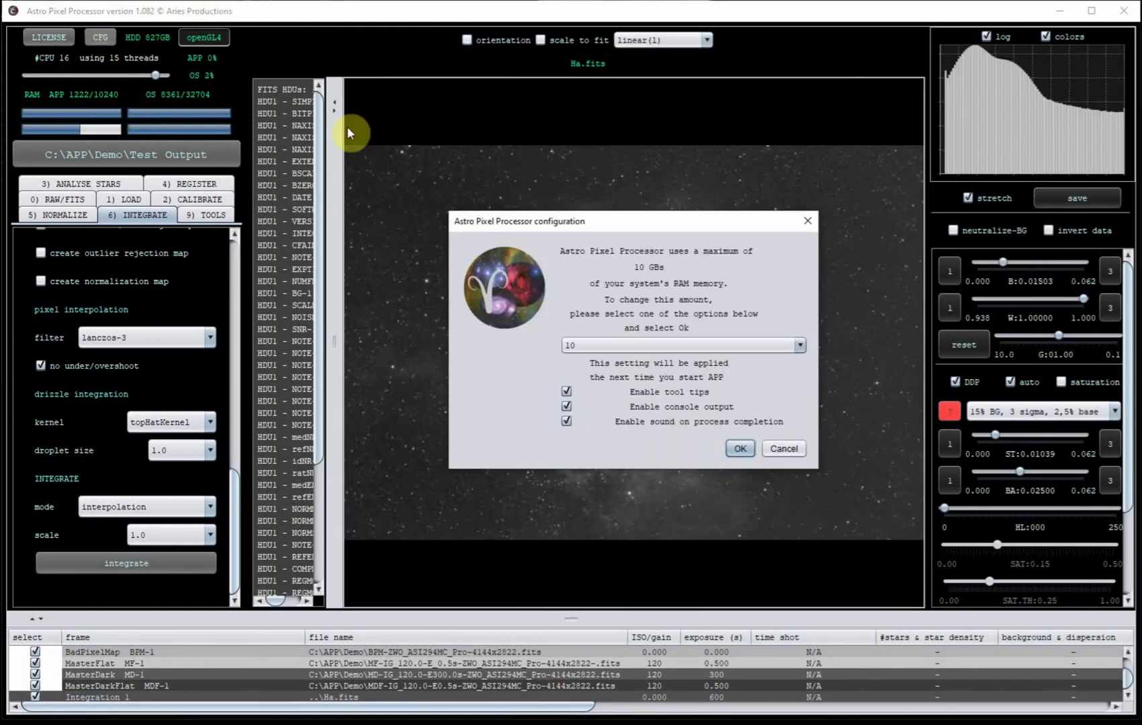
click(566, 421)
click(739, 450)
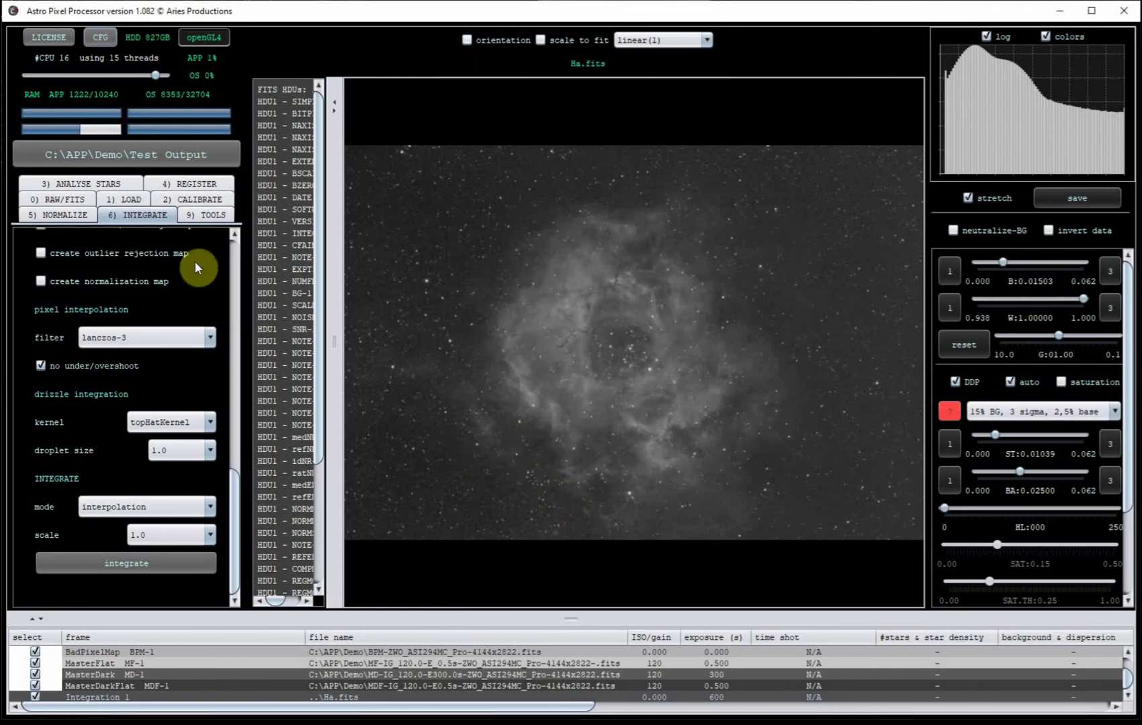
Step: Change the debayer algorithm to Ha-OIII extract OIII and re-normalize the light frames
click(46, 199)
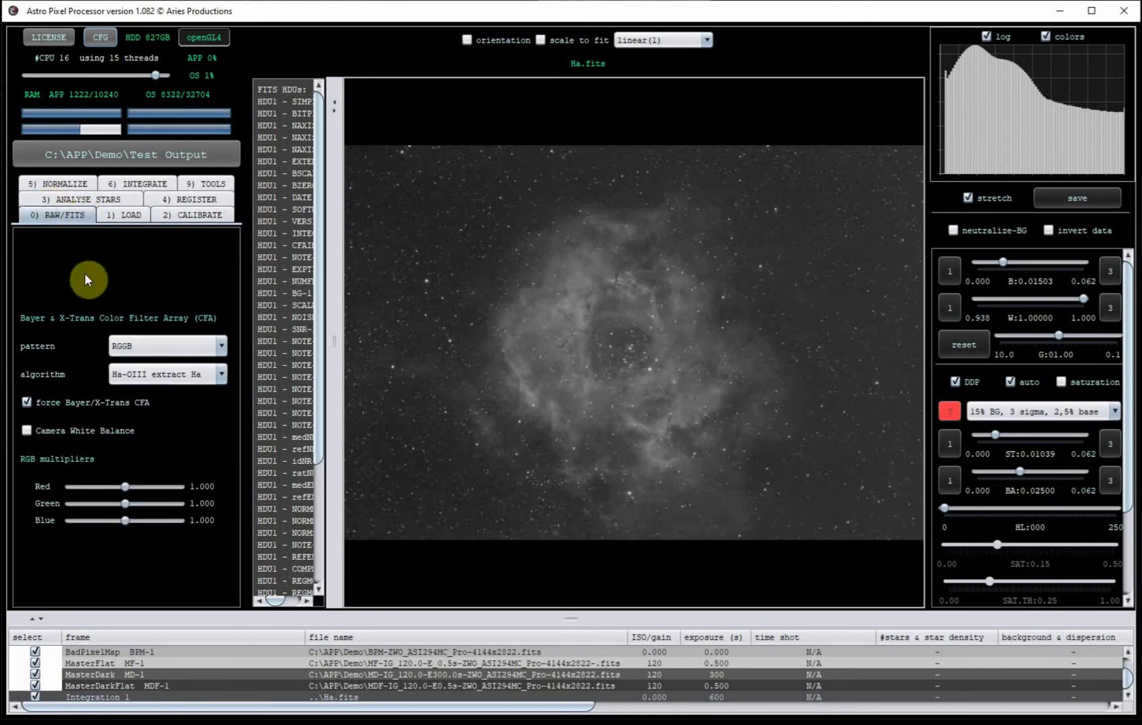
click(221, 374)
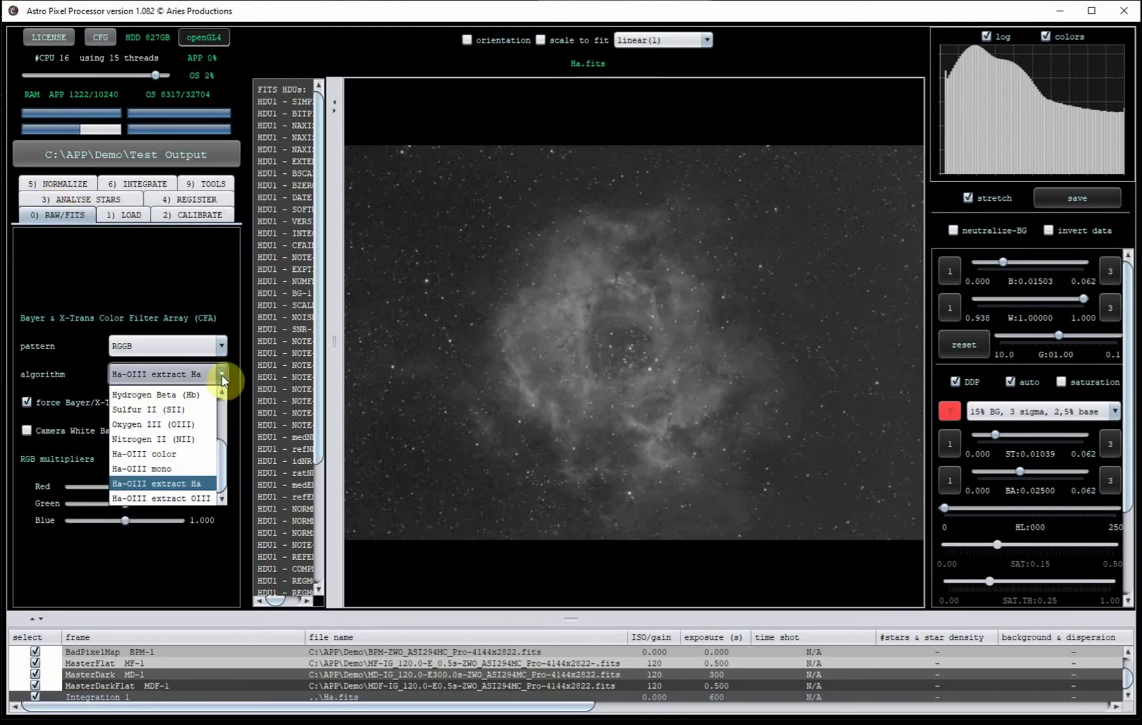
click(176, 498)
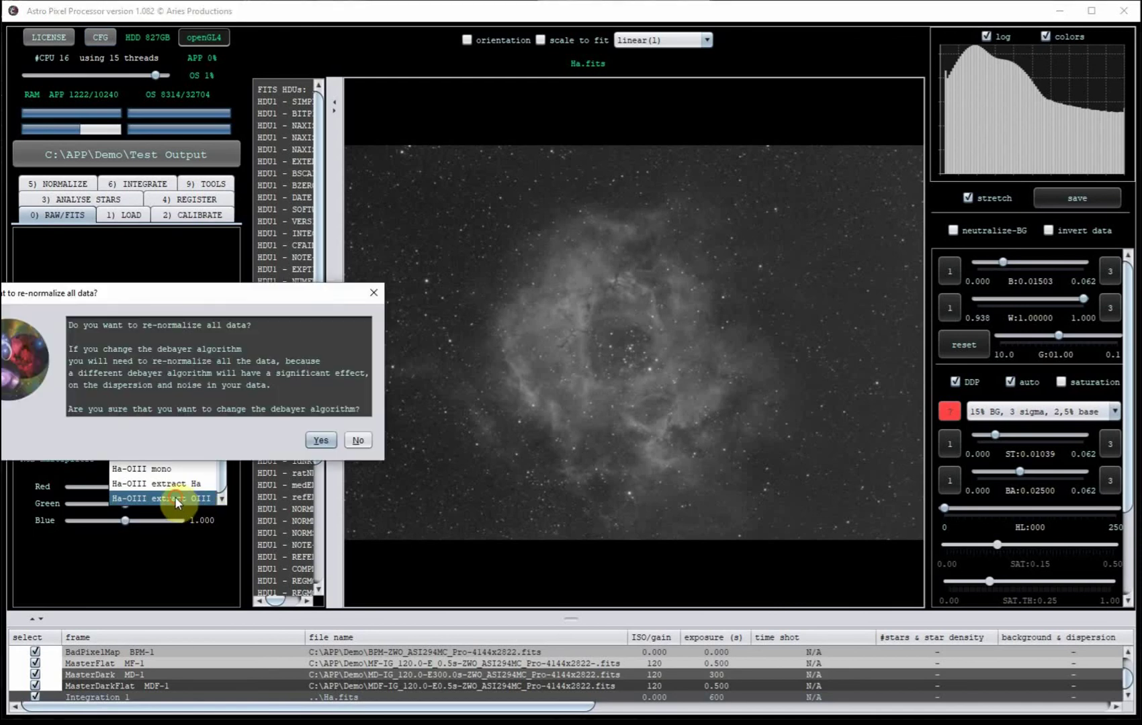
click(317, 442)
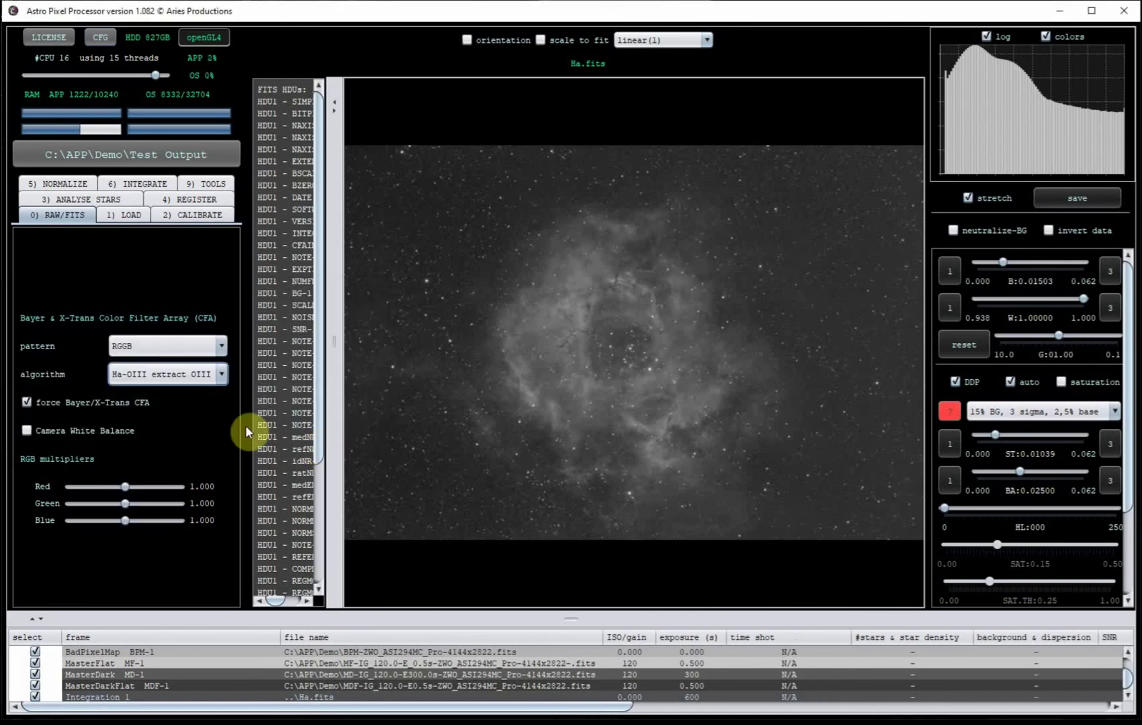
click(43, 184)
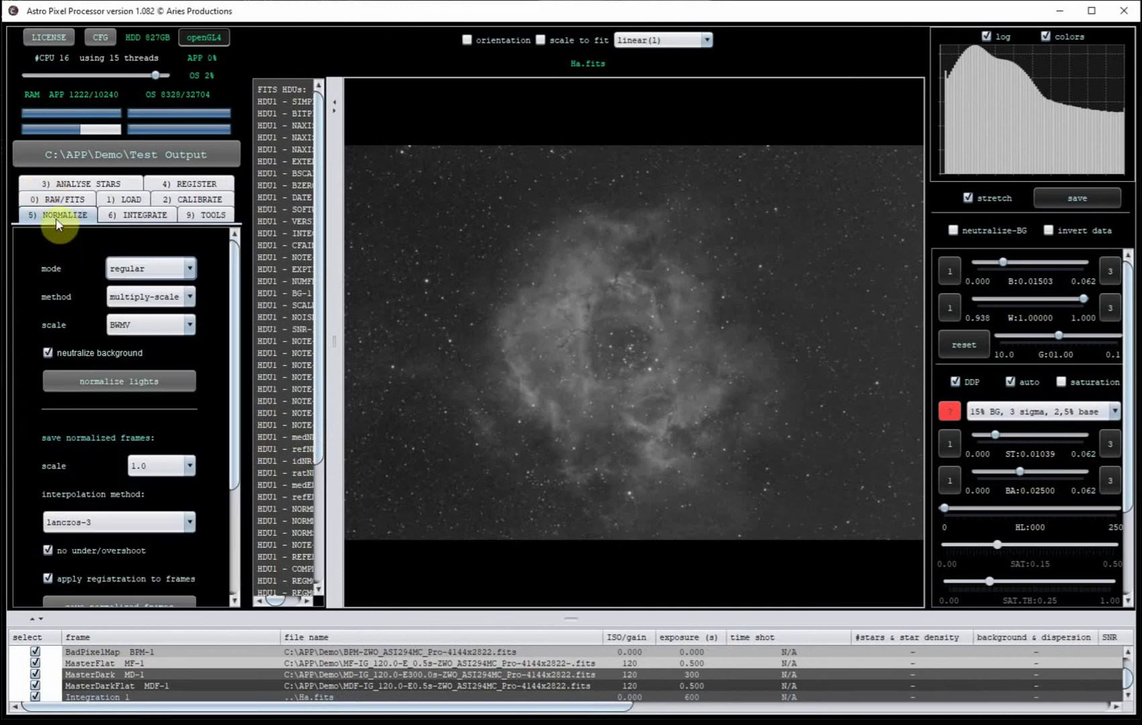
click(119, 384)
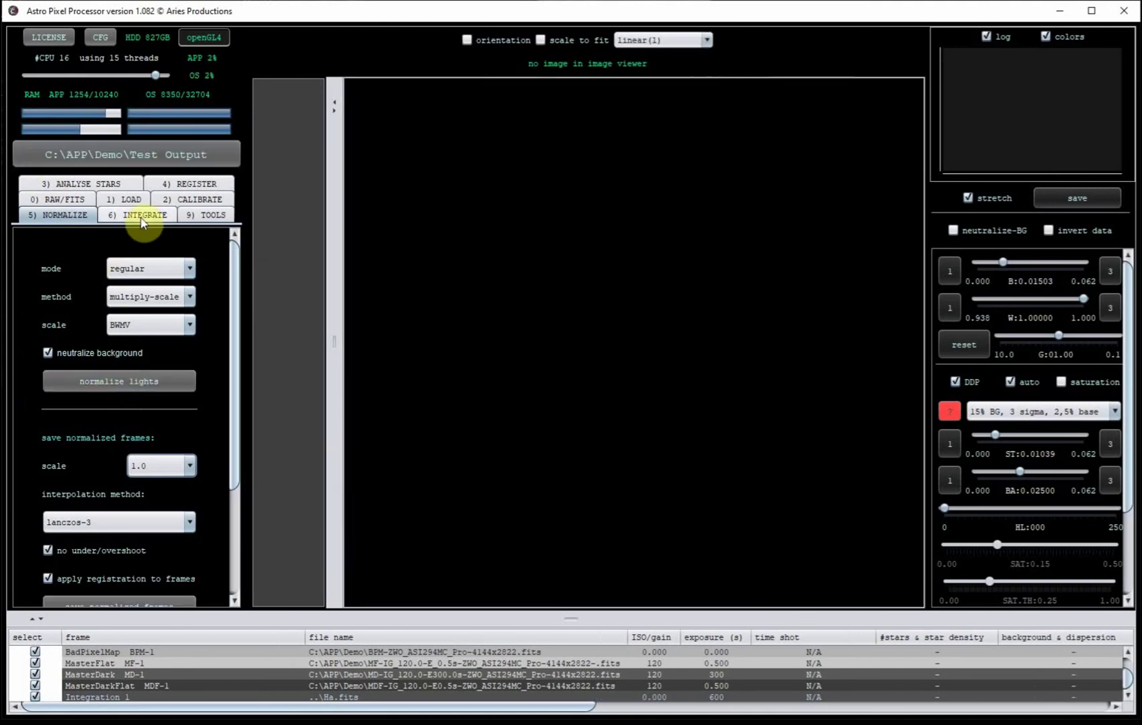
Step: Integrate the frames as a new stack named OIII, producing OIII.fits
click(139, 215)
click(126, 564)
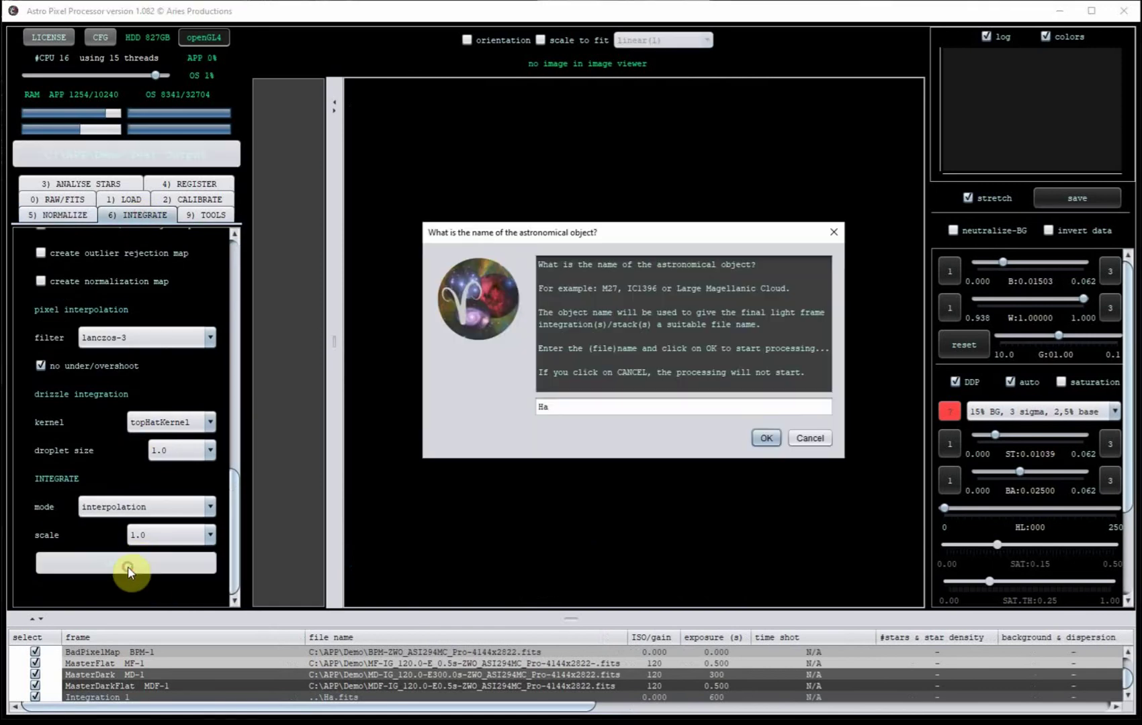
drag(556, 407, 528, 405)
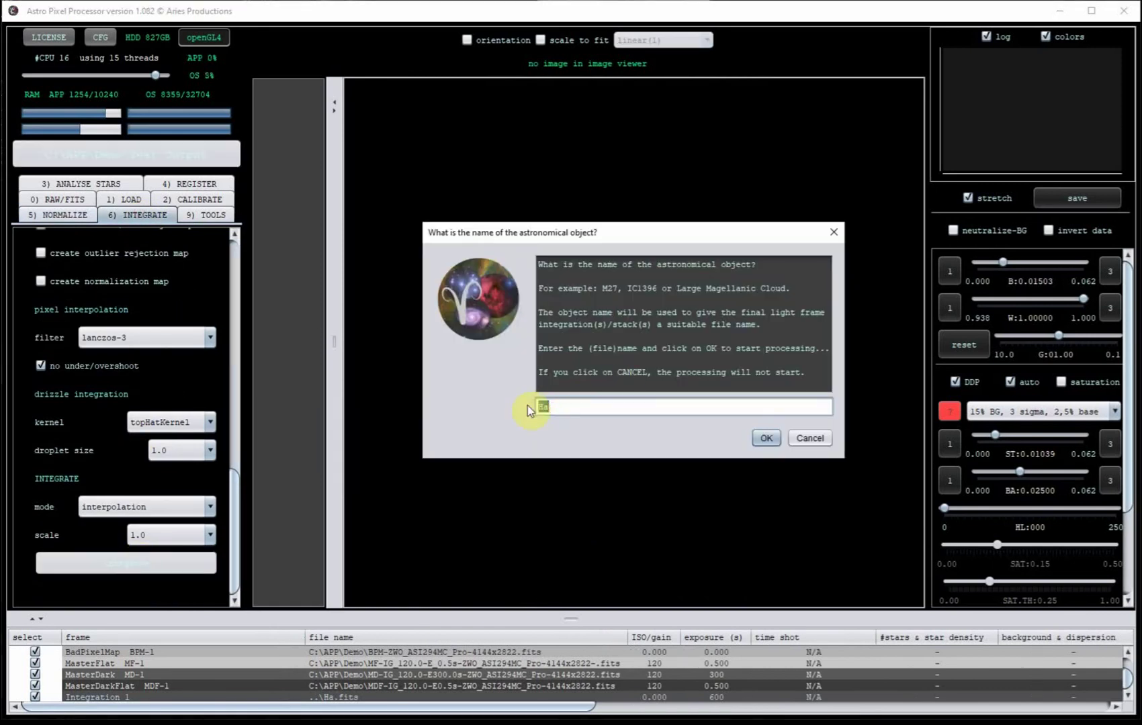
text(OIII)
click(766, 438)
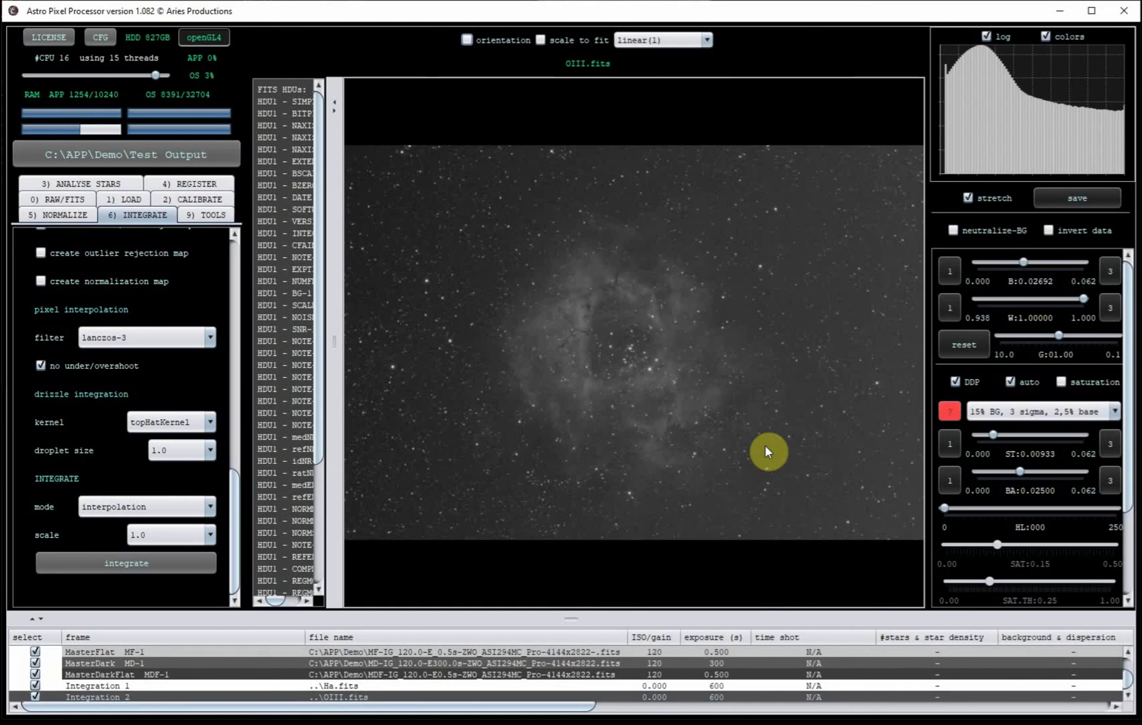
Step: Change the debayer algorithm to Ha-OIII mono and re-normalize the light frames
click(51, 198)
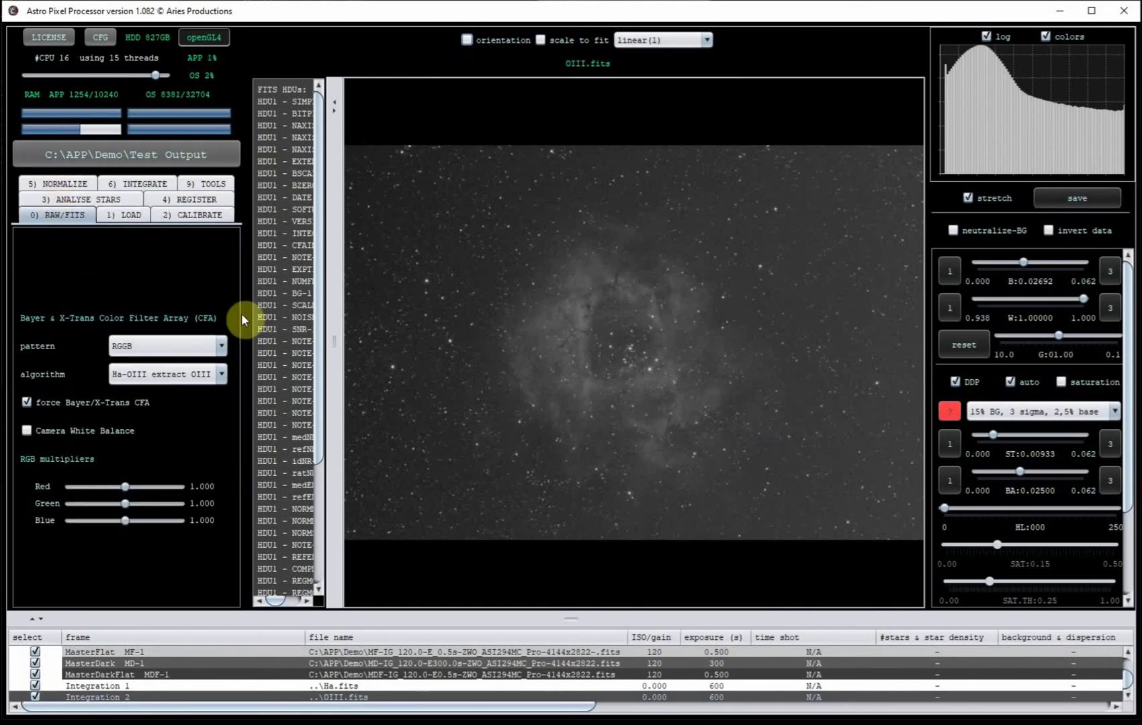
click(222, 379)
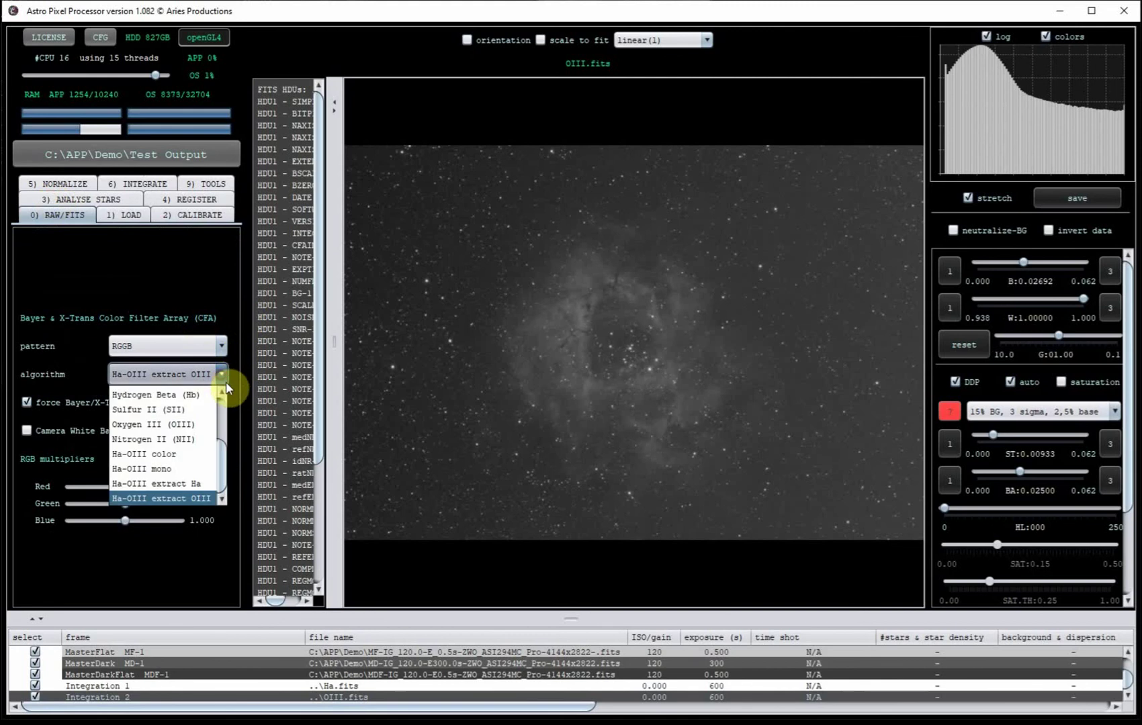
click(151, 470)
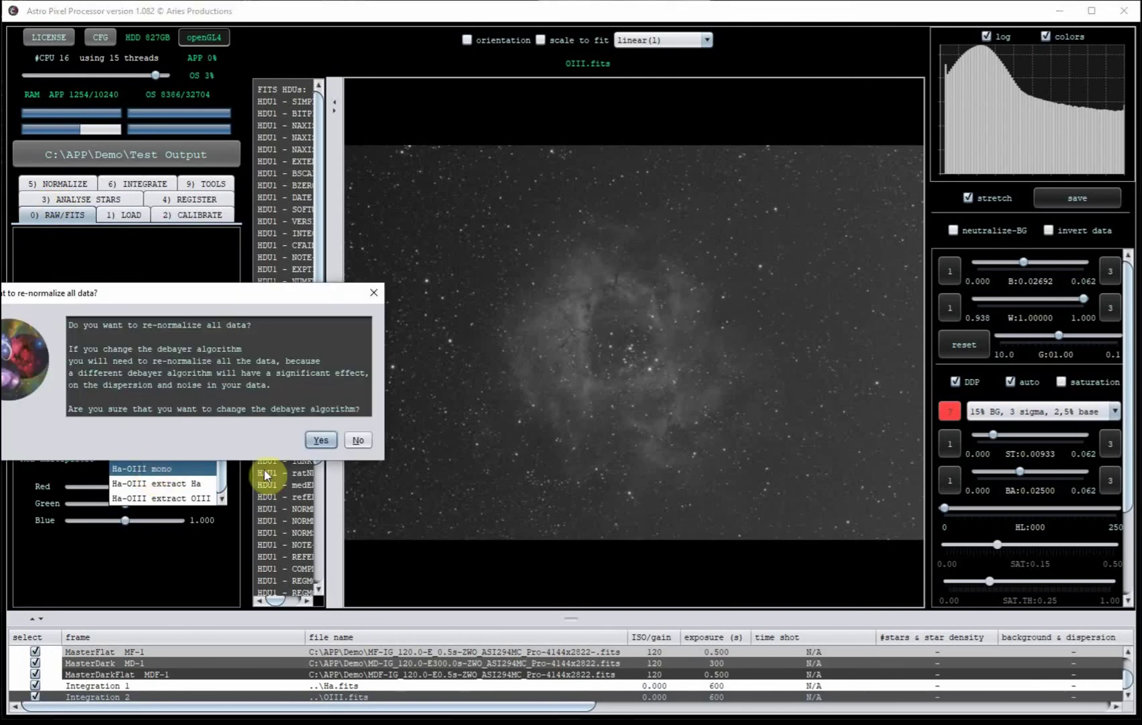
click(321, 440)
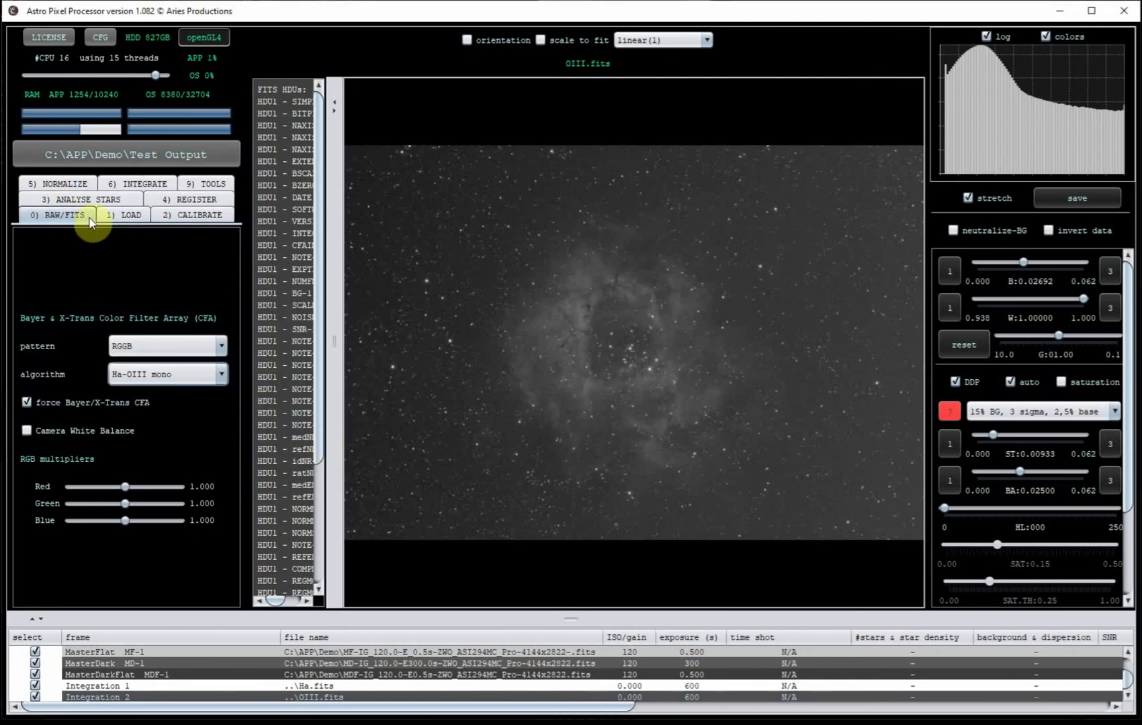
click(57, 183)
click(127, 380)
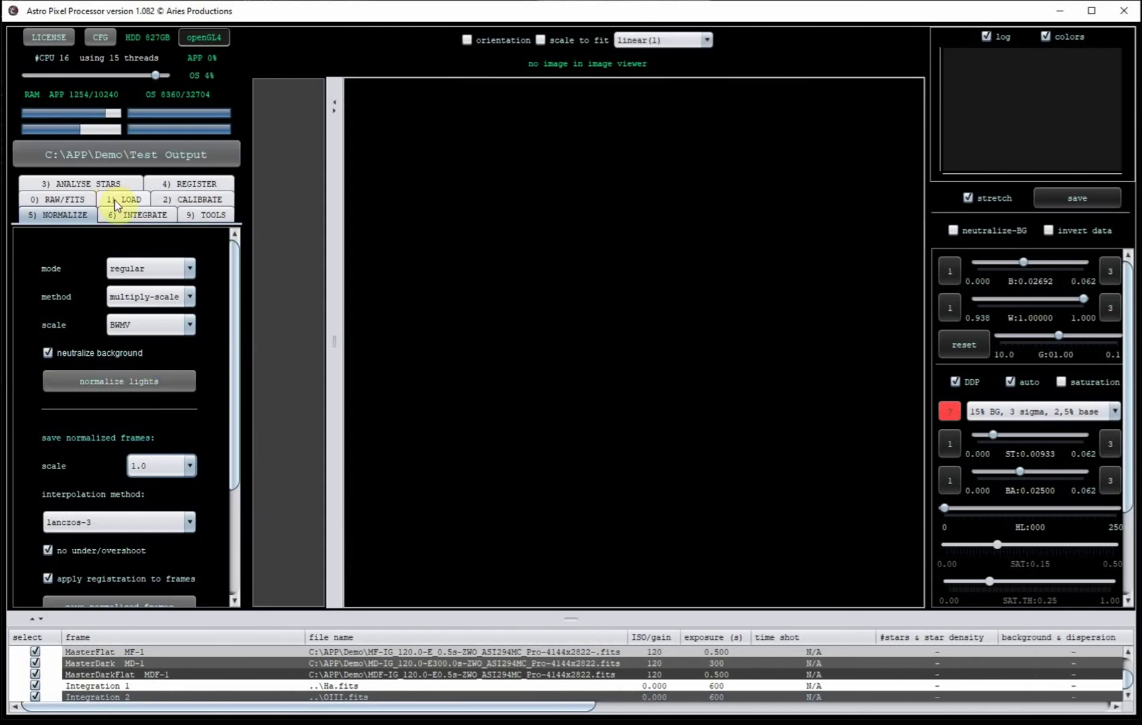
Step: Integrate the frames as a new stack named SII, producing SII.fits
click(118, 214)
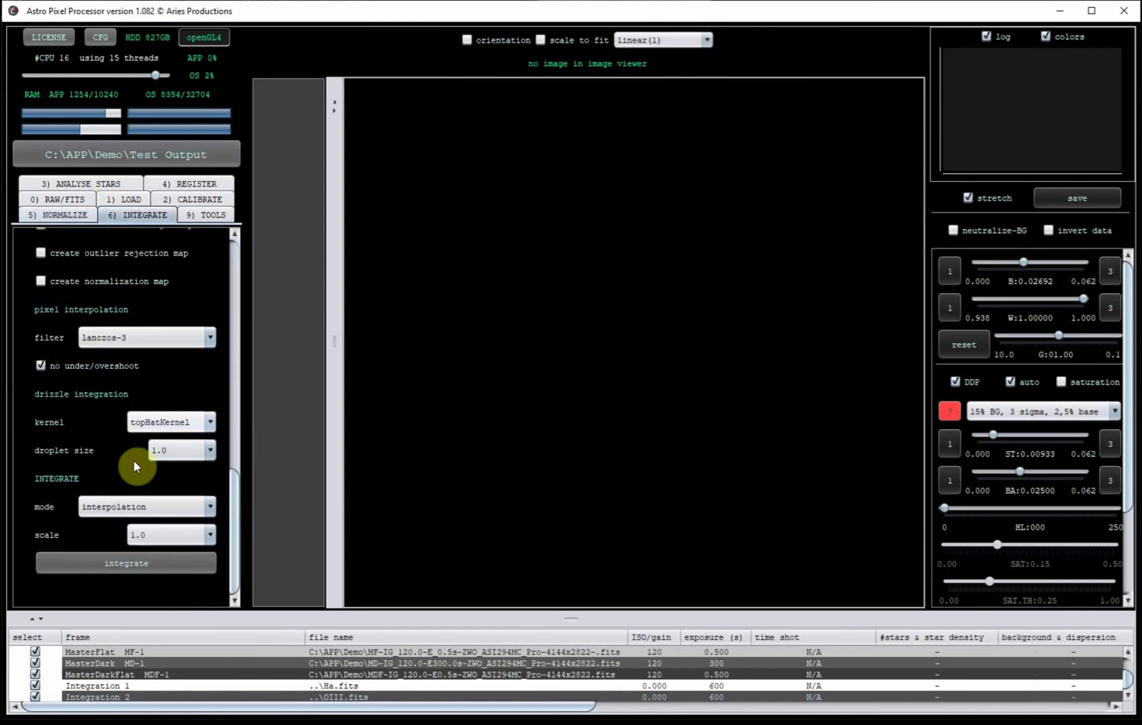
click(112, 563)
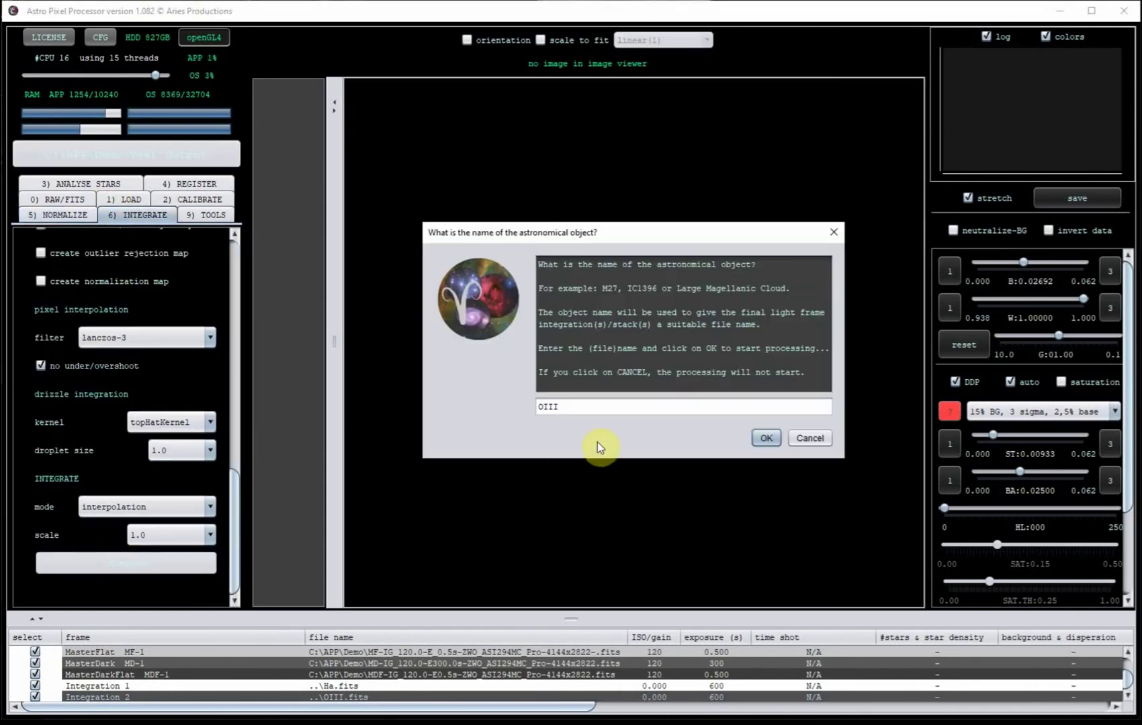
drag(588, 407, 524, 406)
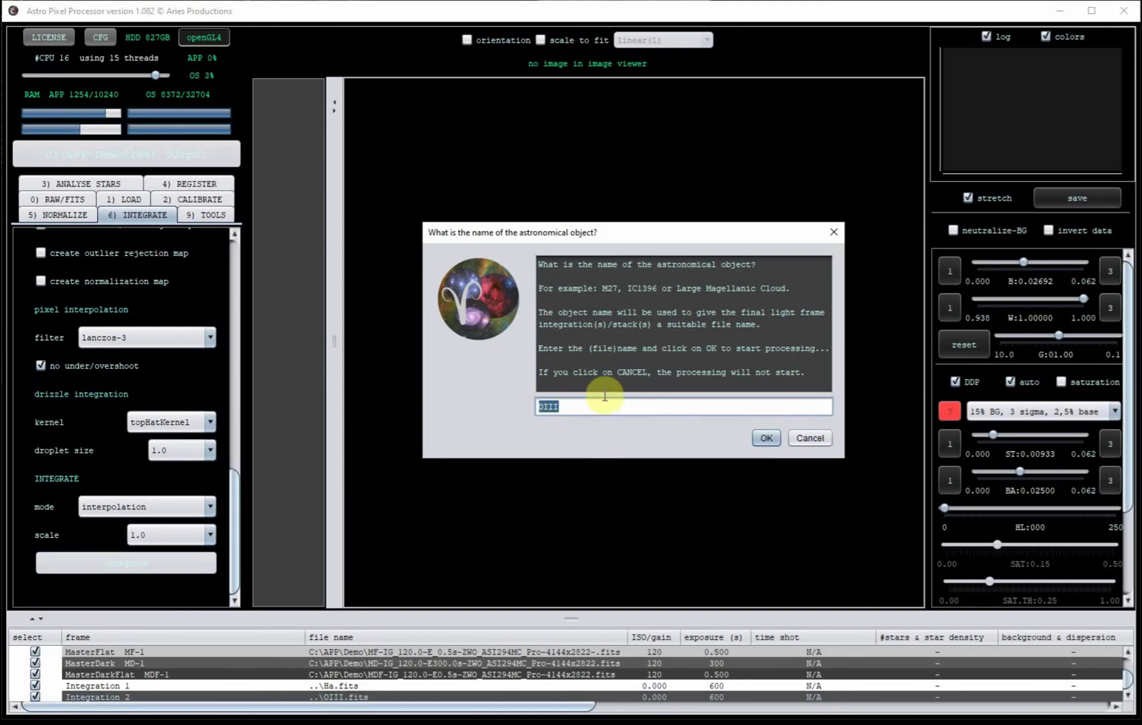
drag(594, 404, 533, 399)
text(SII)
click(762, 439)
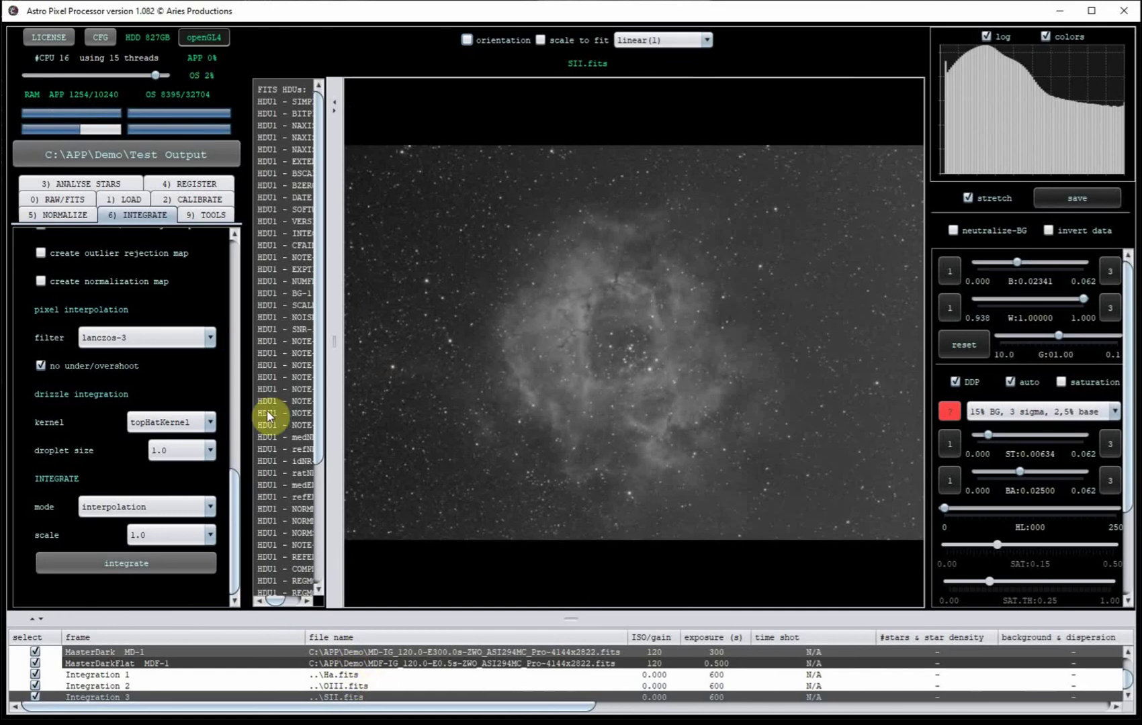
Step: Open the Combine RGB tool and select the SHO (Hubble) 2 formula
click(198, 216)
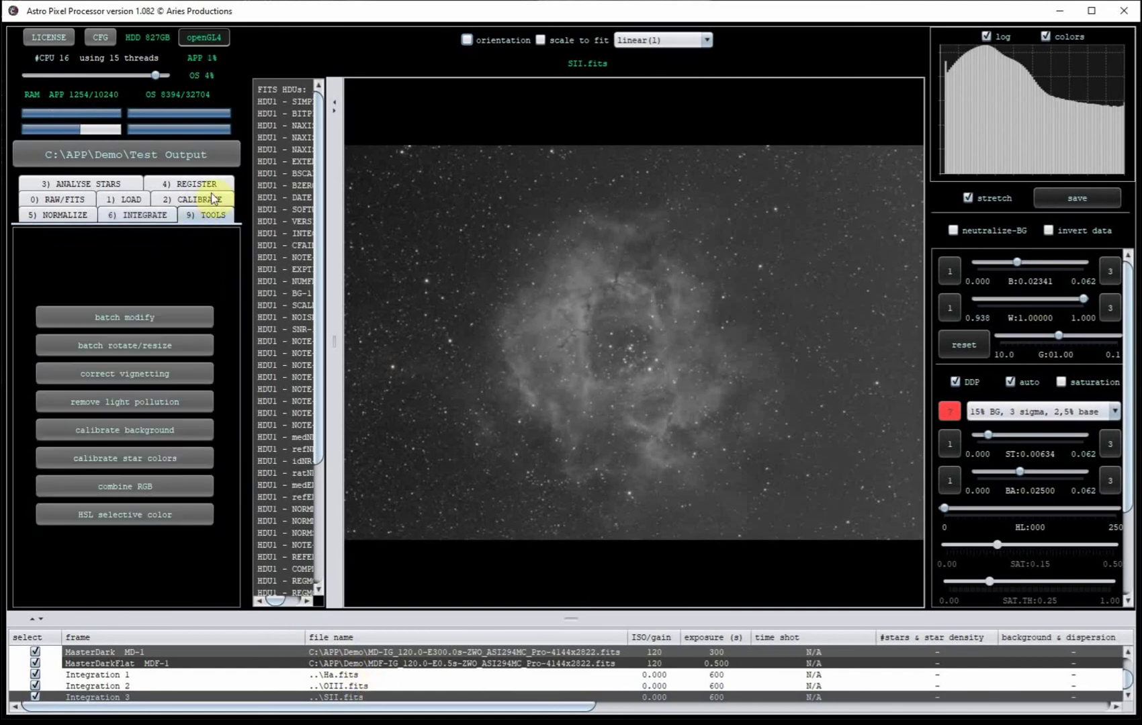
click(97, 485)
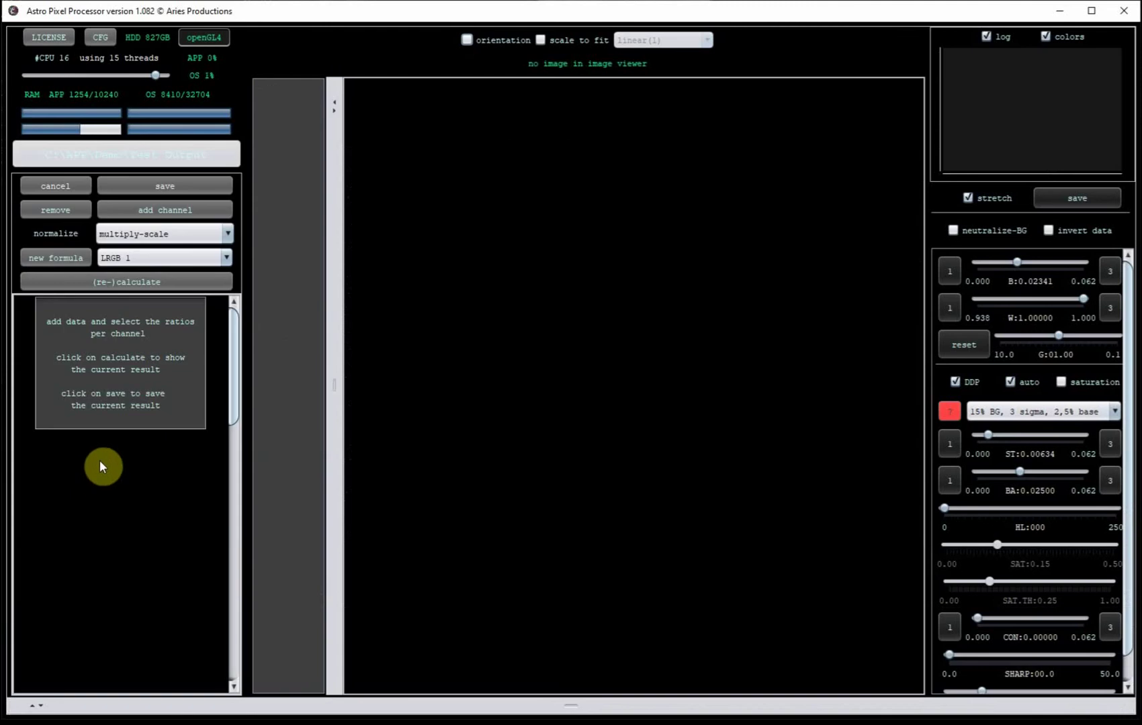
click(226, 257)
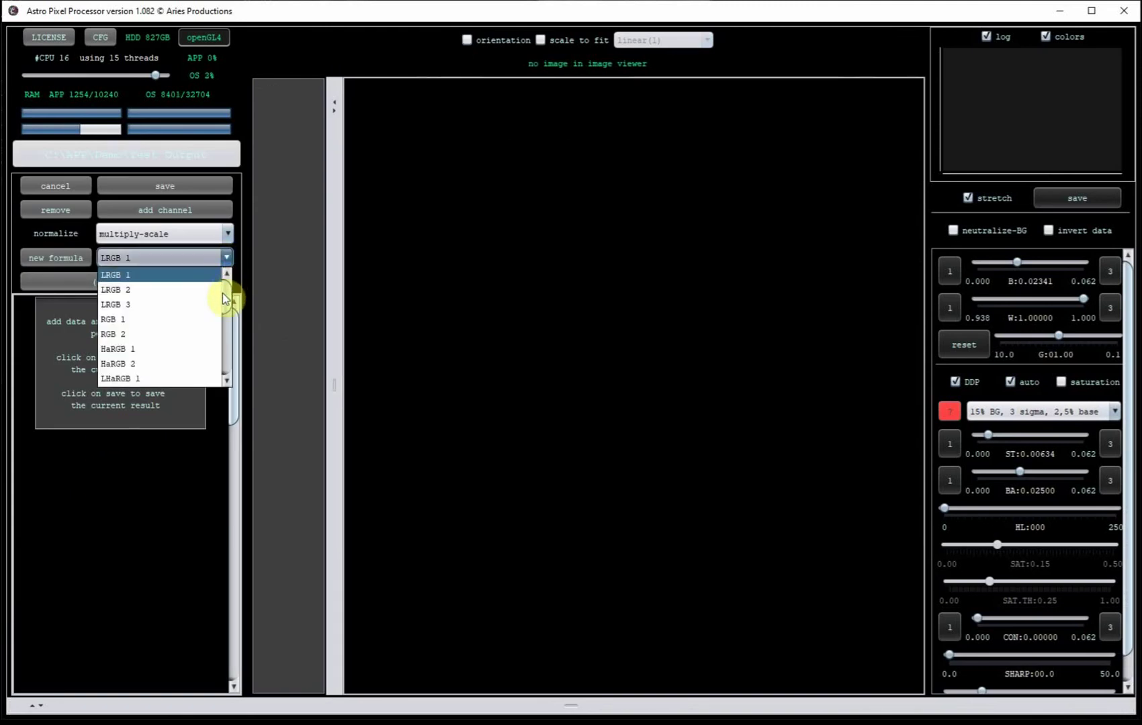
drag(229, 297, 225, 331)
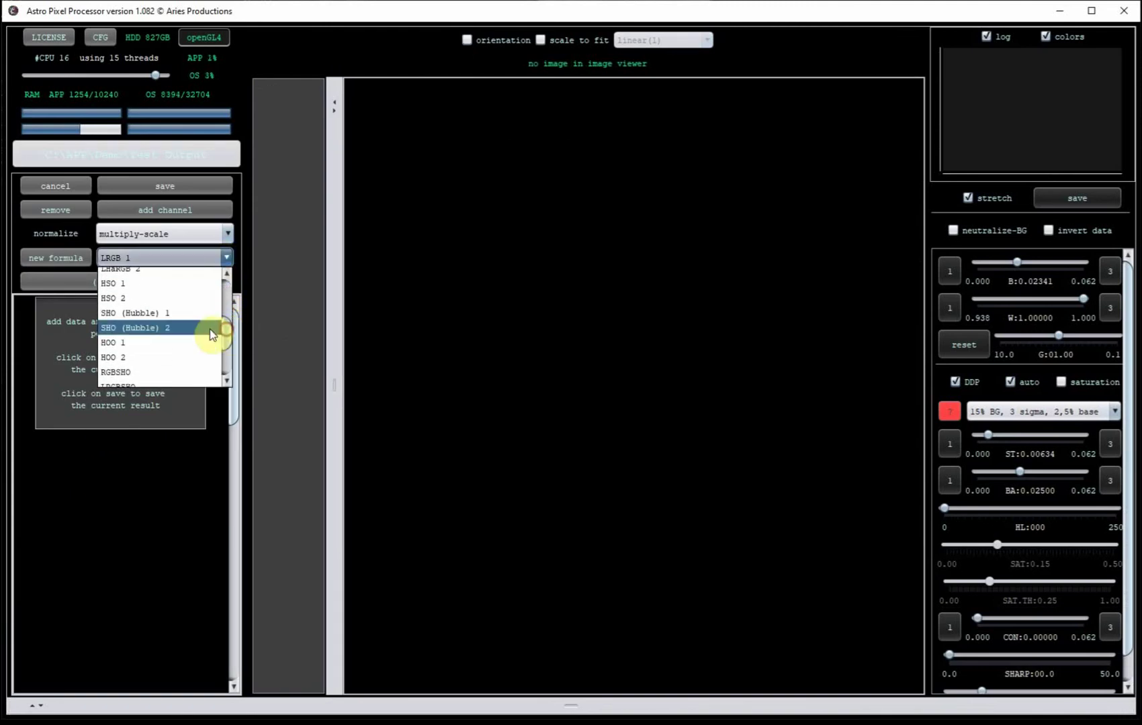
click(137, 328)
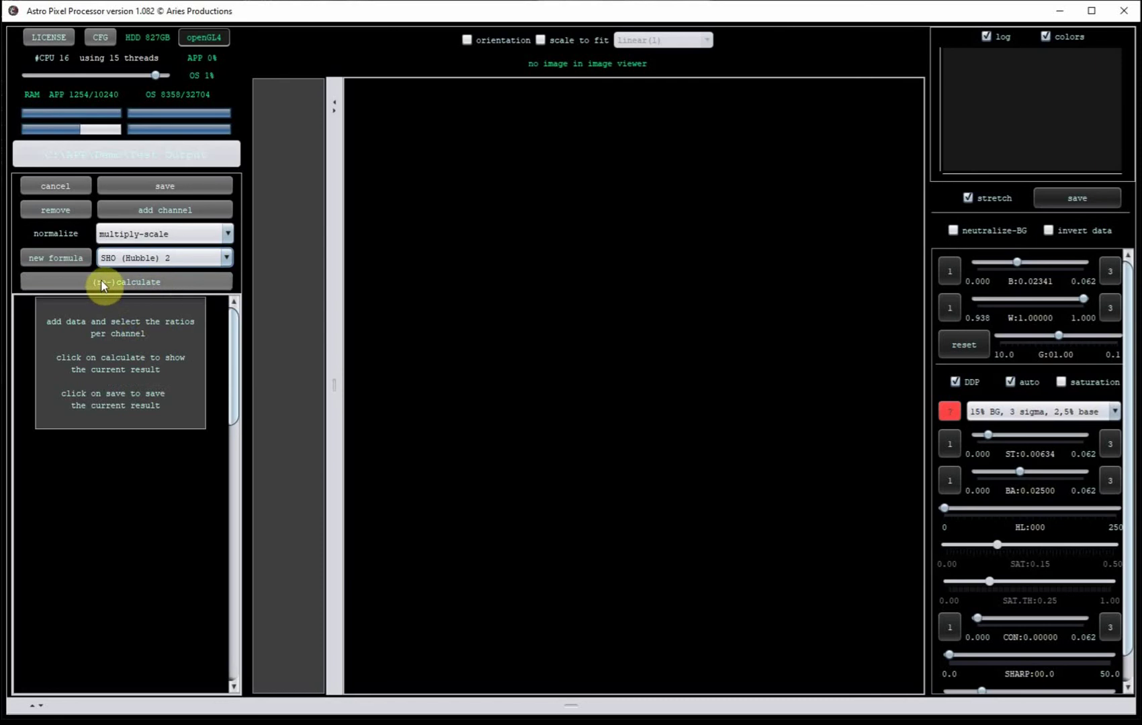
Step: From the Test Output folder, add Ha.fits as a Hydrogen alpha channel
click(158, 209)
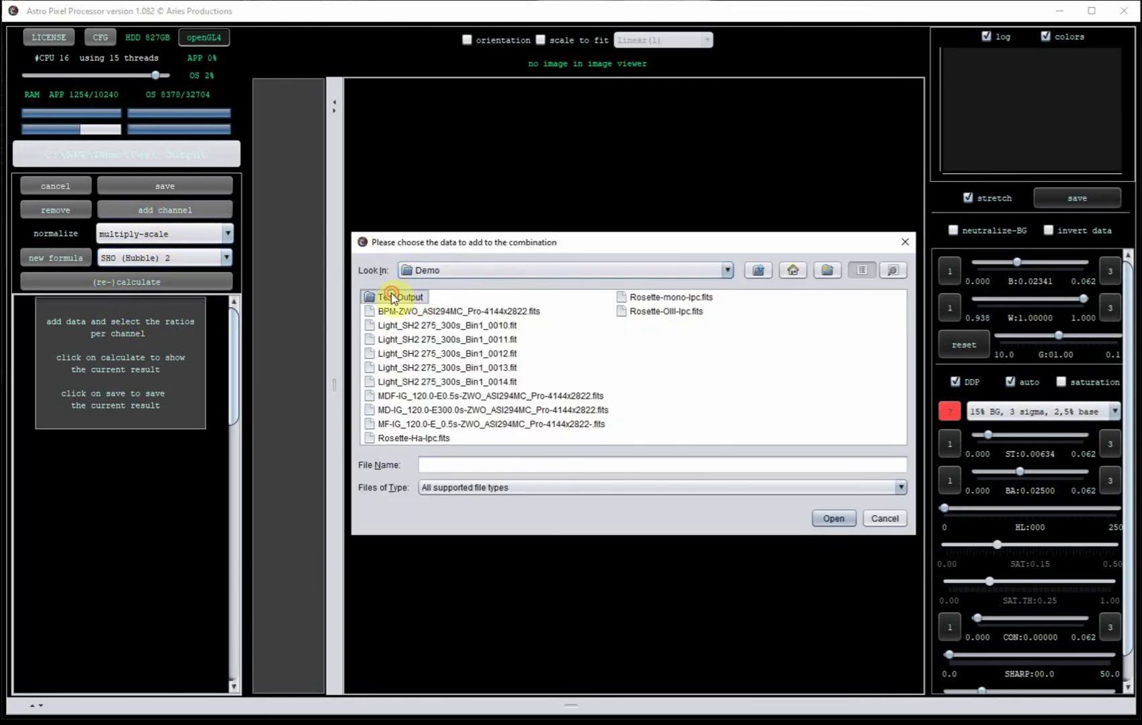
double_click(393, 297)
click(387, 298)
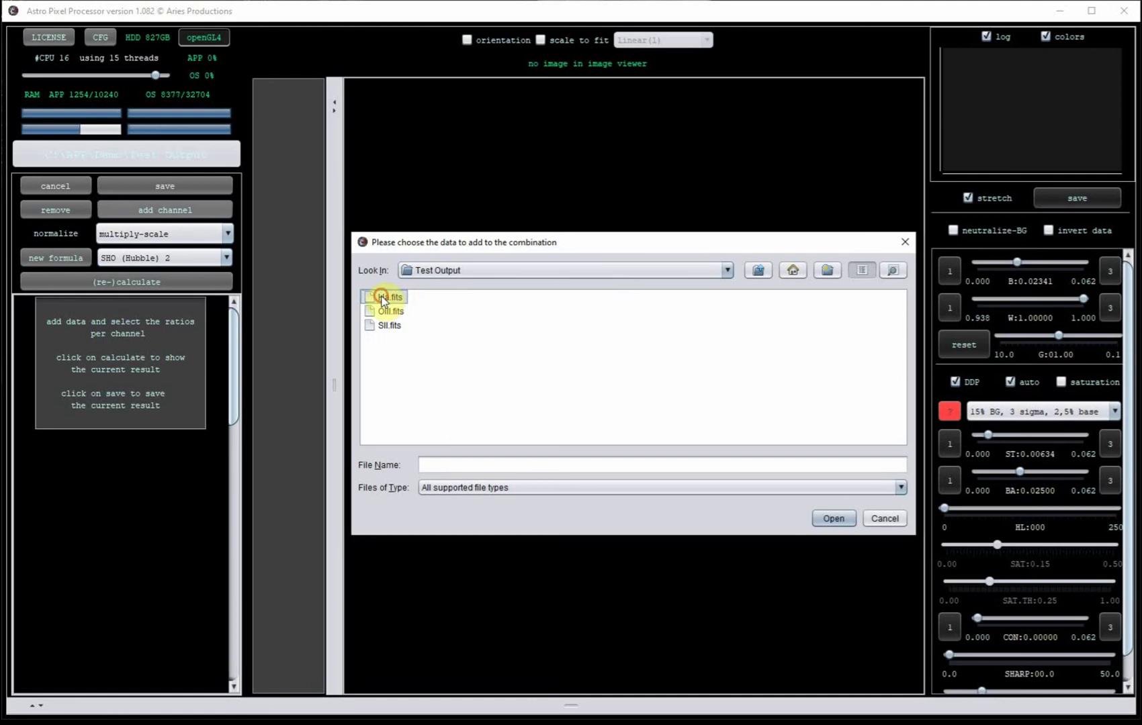
click(833, 519)
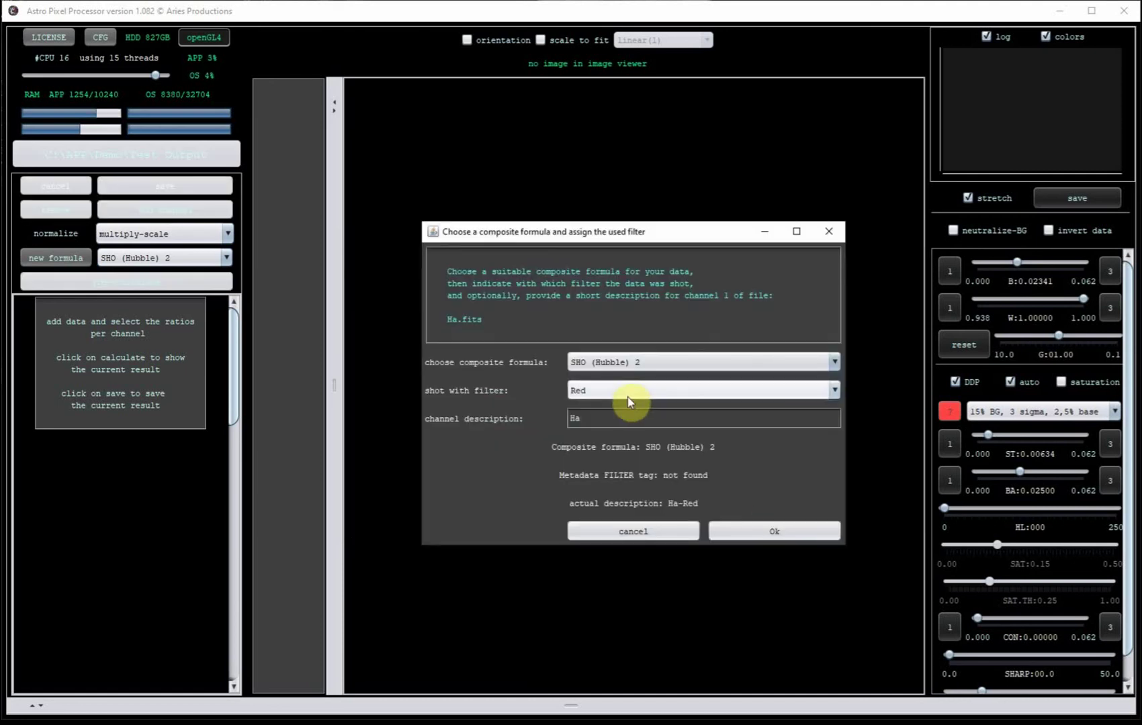
click(623, 391)
click(608, 468)
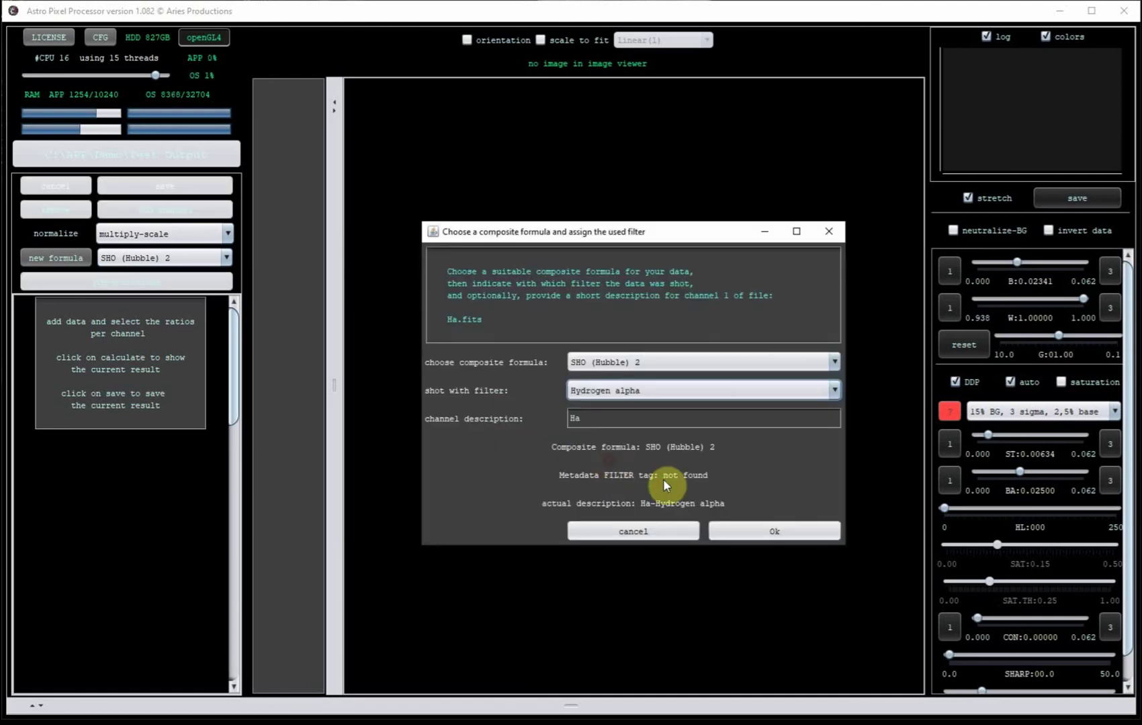
click(761, 532)
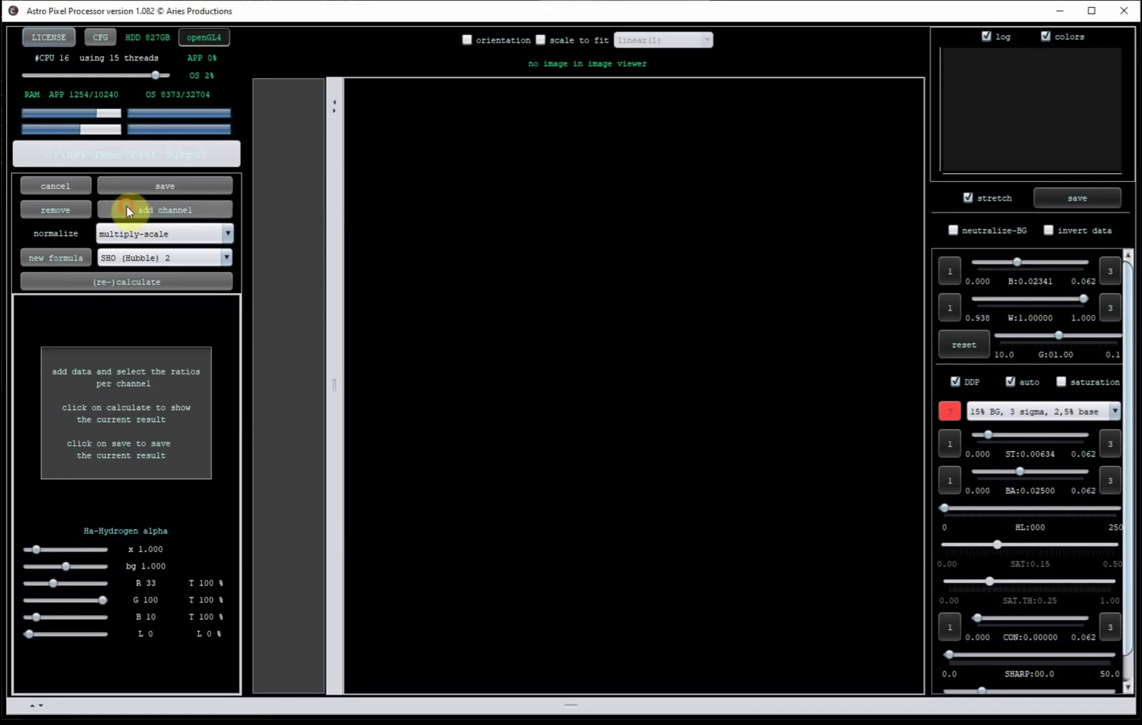
Step: Add OIII.fits as an Oxygen III channel
click(125, 207)
click(389, 311)
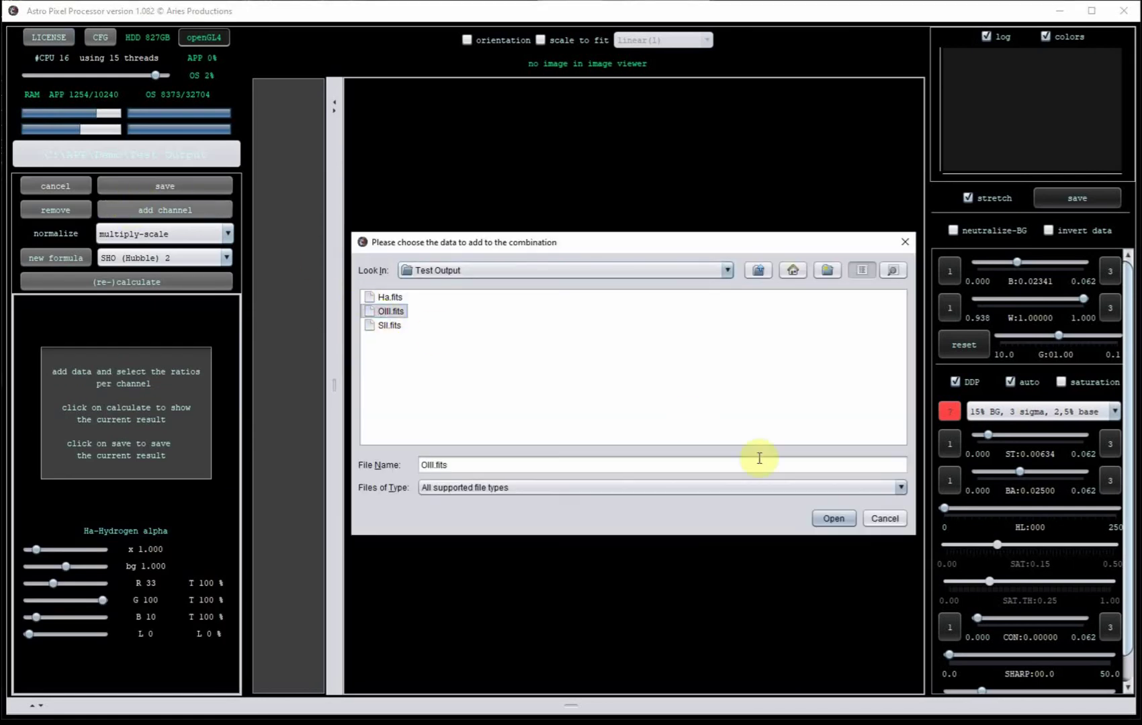
click(834, 519)
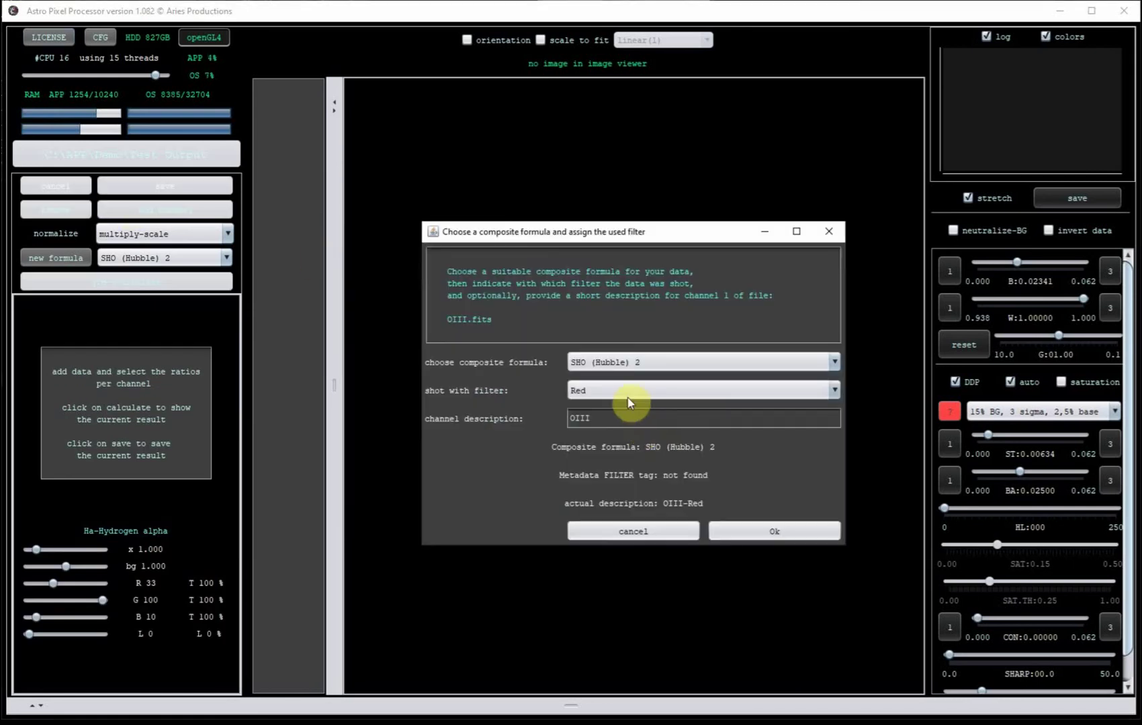
click(625, 392)
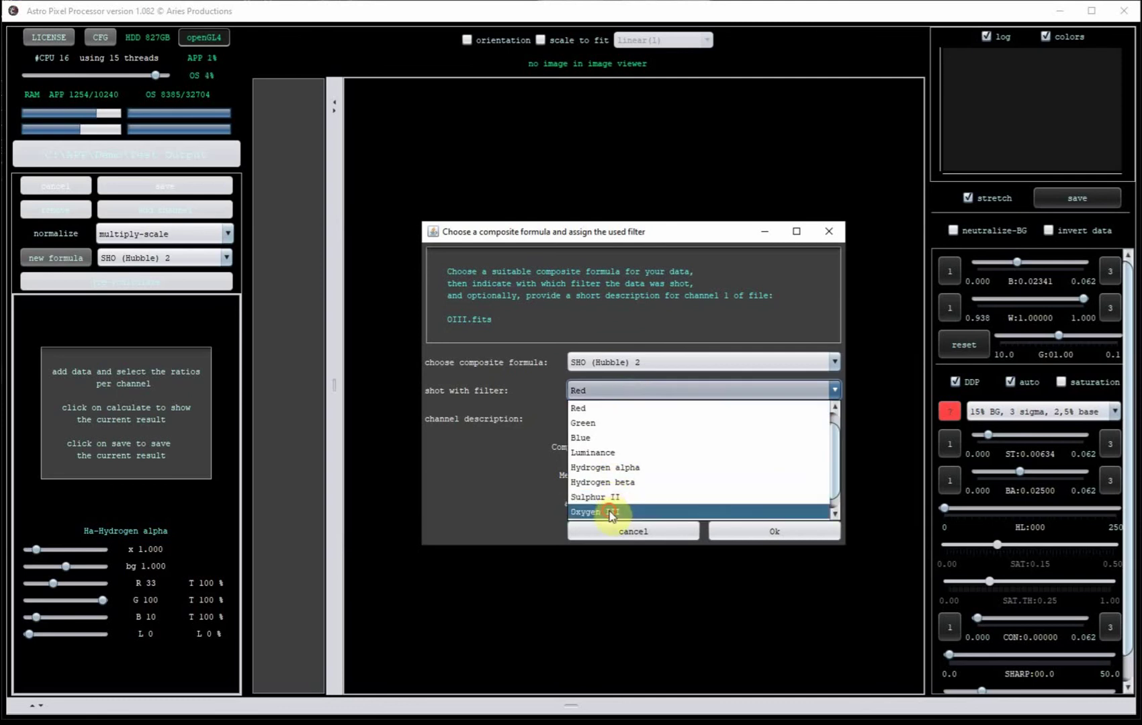
click(612, 513)
click(792, 535)
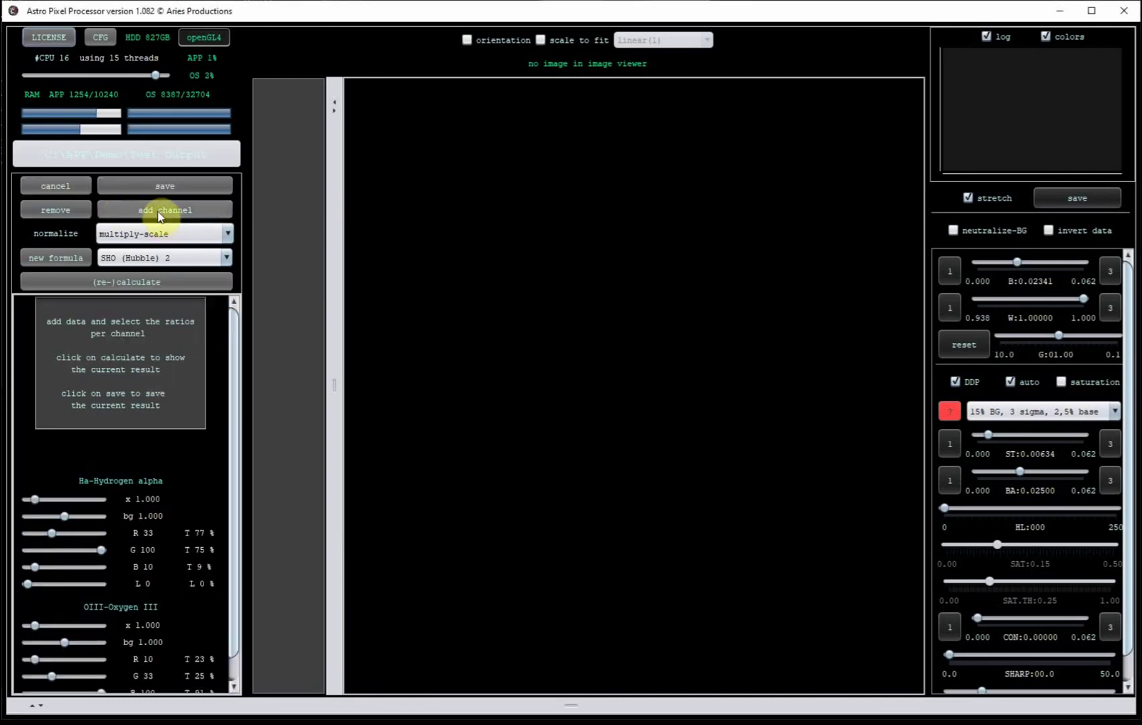
Step: Add SII.fits as a Sulphur II channel
click(160, 210)
click(388, 326)
click(834, 520)
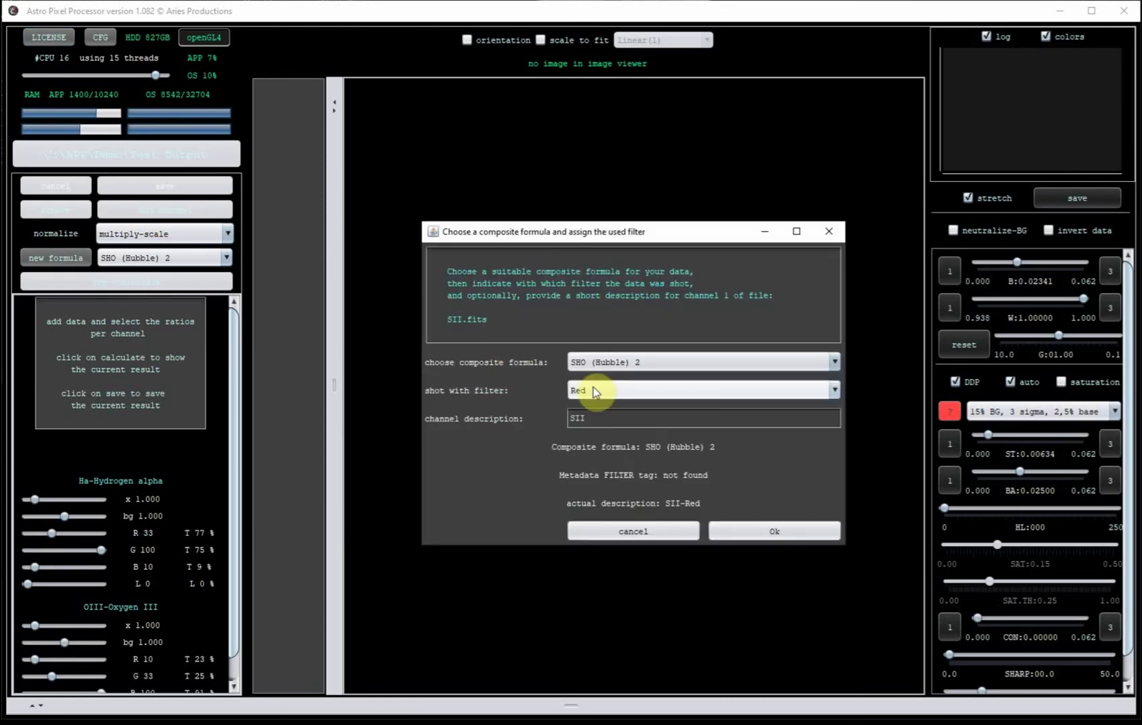
click(604, 391)
click(604, 497)
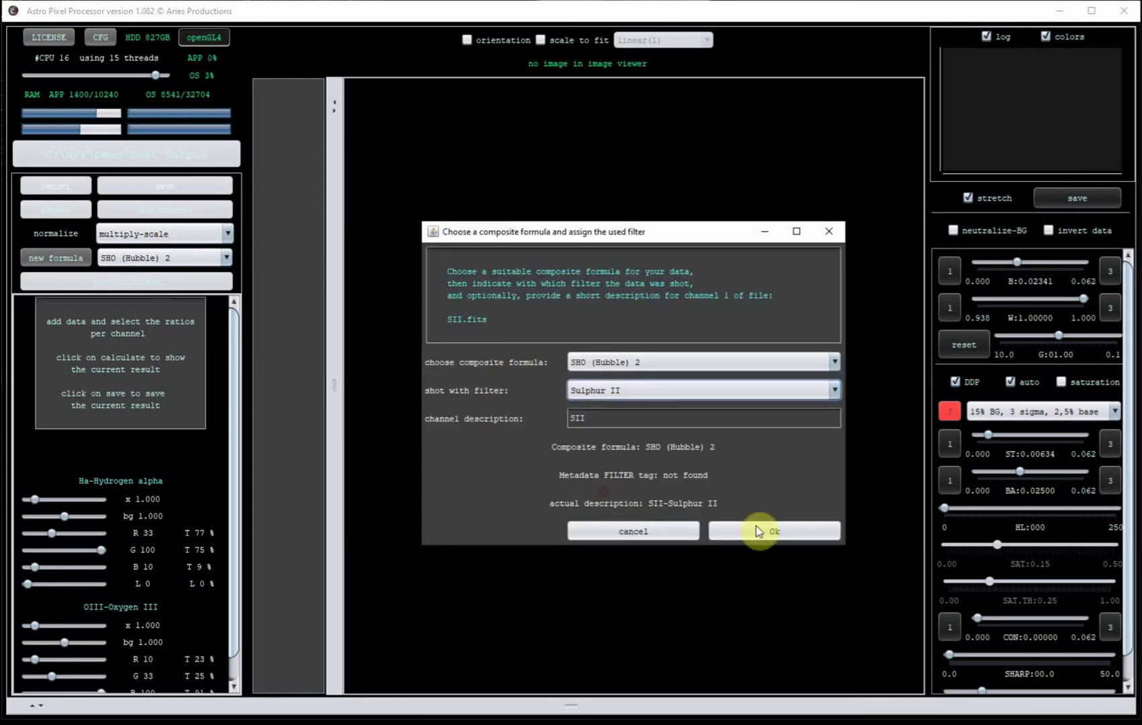
click(776, 532)
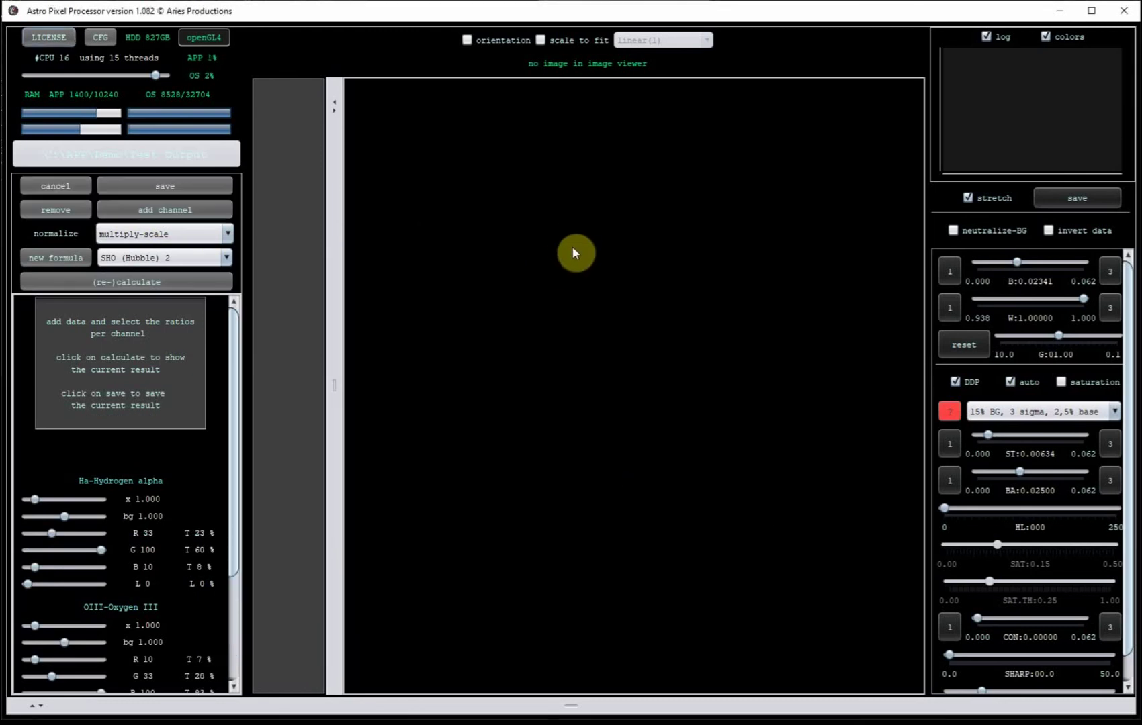
Step: Enable saturation in the display stretch and calculate a first preview of the combination
click(1061, 382)
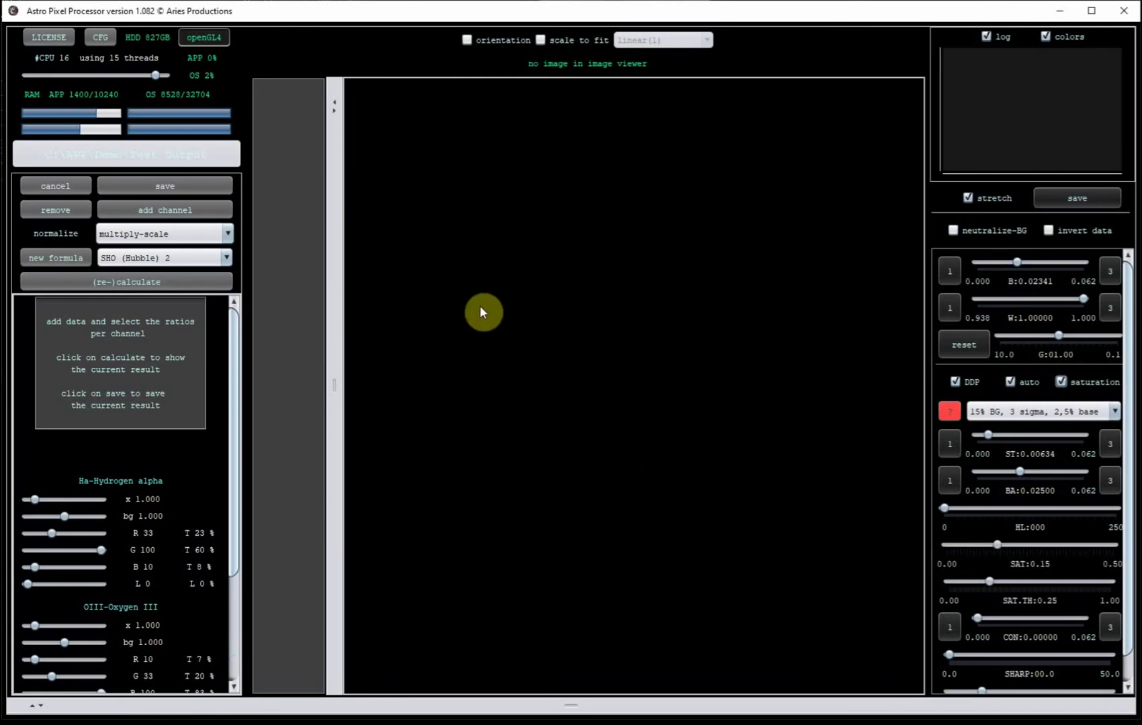
click(108, 284)
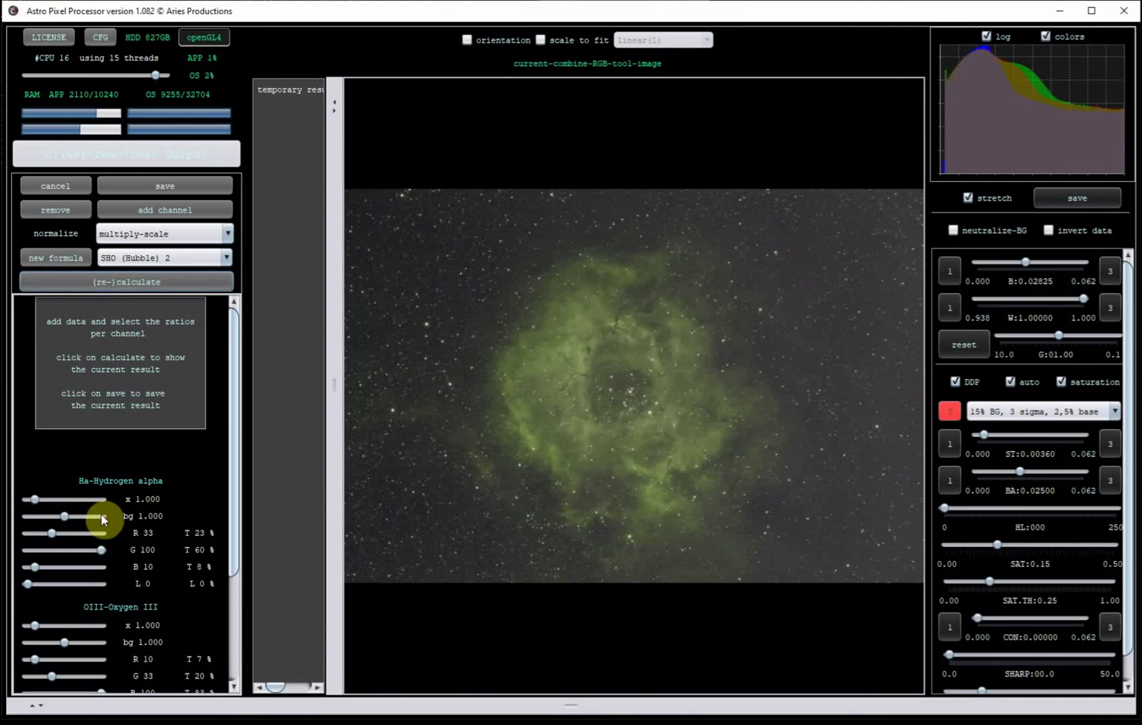
scroll(101, 514, down, 3)
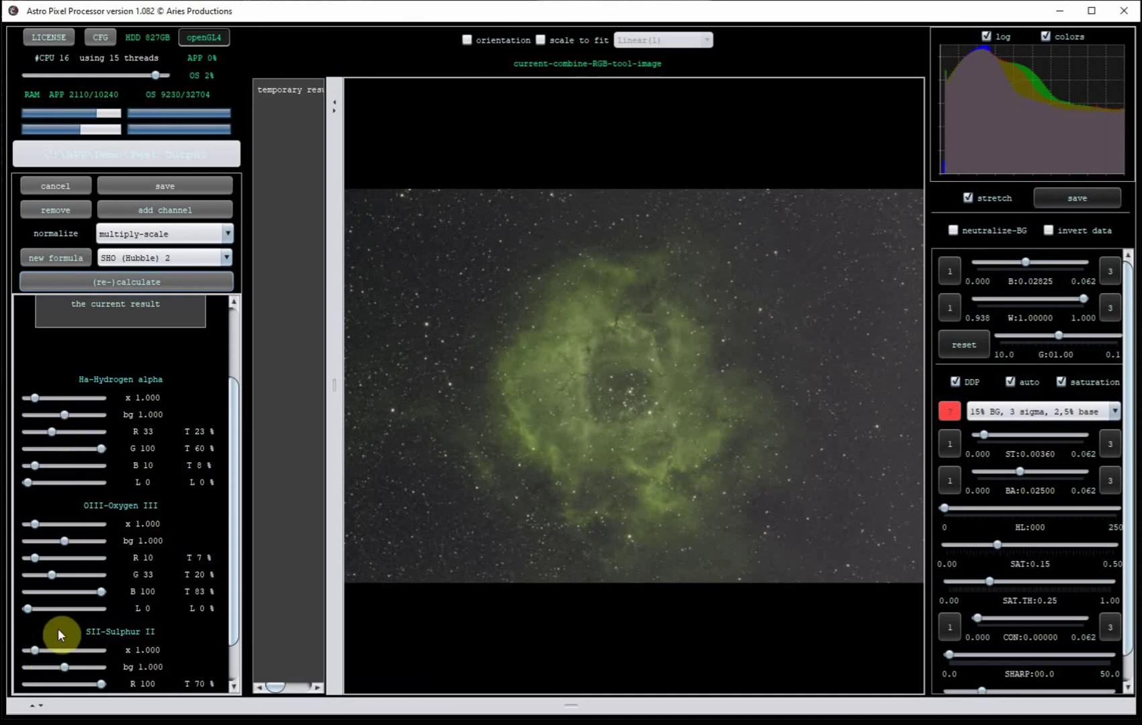
scroll(74, 536, down, 1)
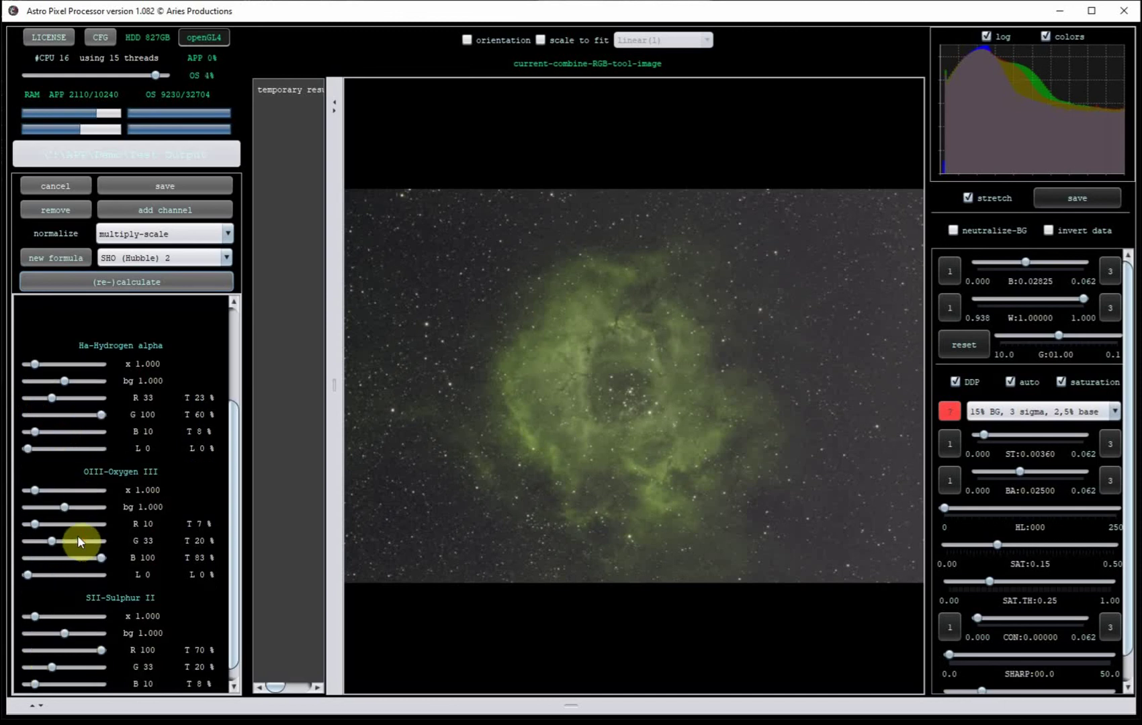
Step: Set Ha luminance to 100 and channel weights to Ha 0.385, OIII 1.538, SII 0.481
click(27, 449)
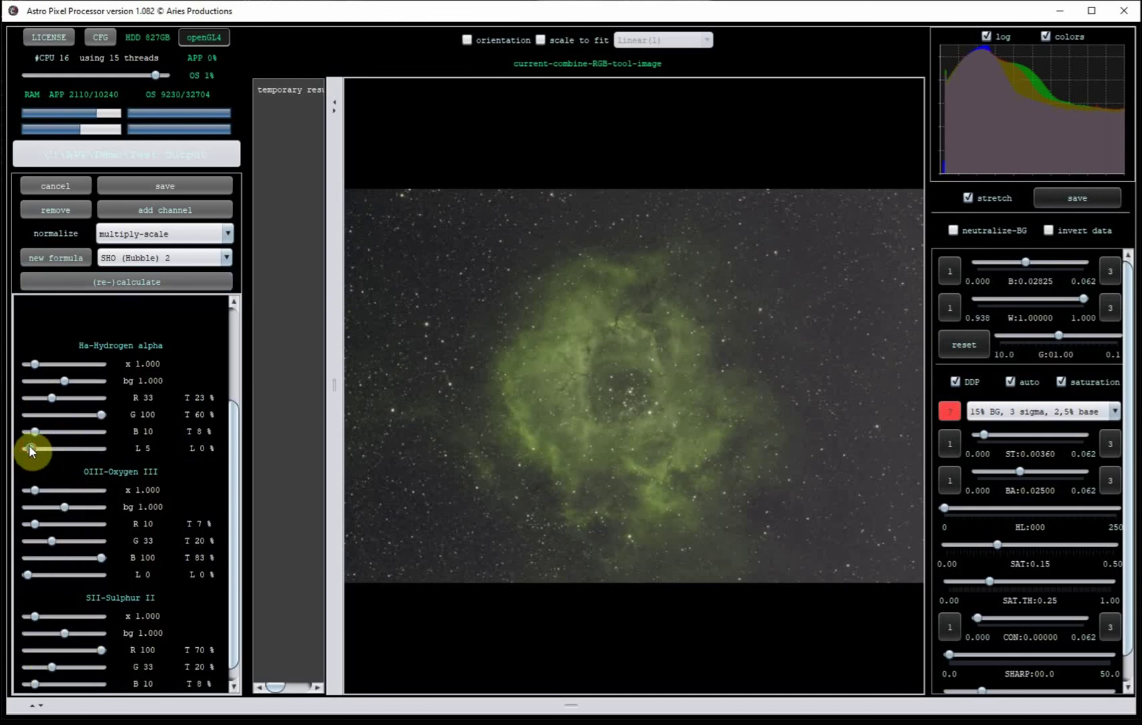
drag(29, 446, 62, 450)
drag(61, 450, 122, 452)
drag(34, 364, 31, 364)
drag(35, 491, 38, 490)
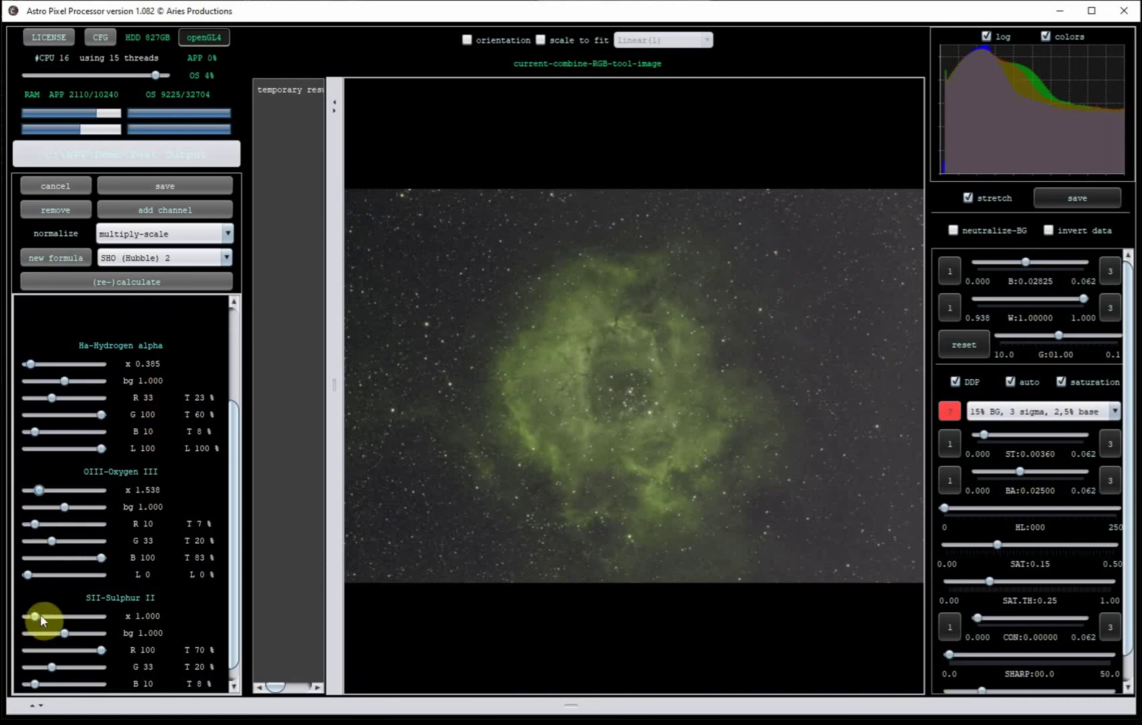
drag(37, 617, 32, 618)
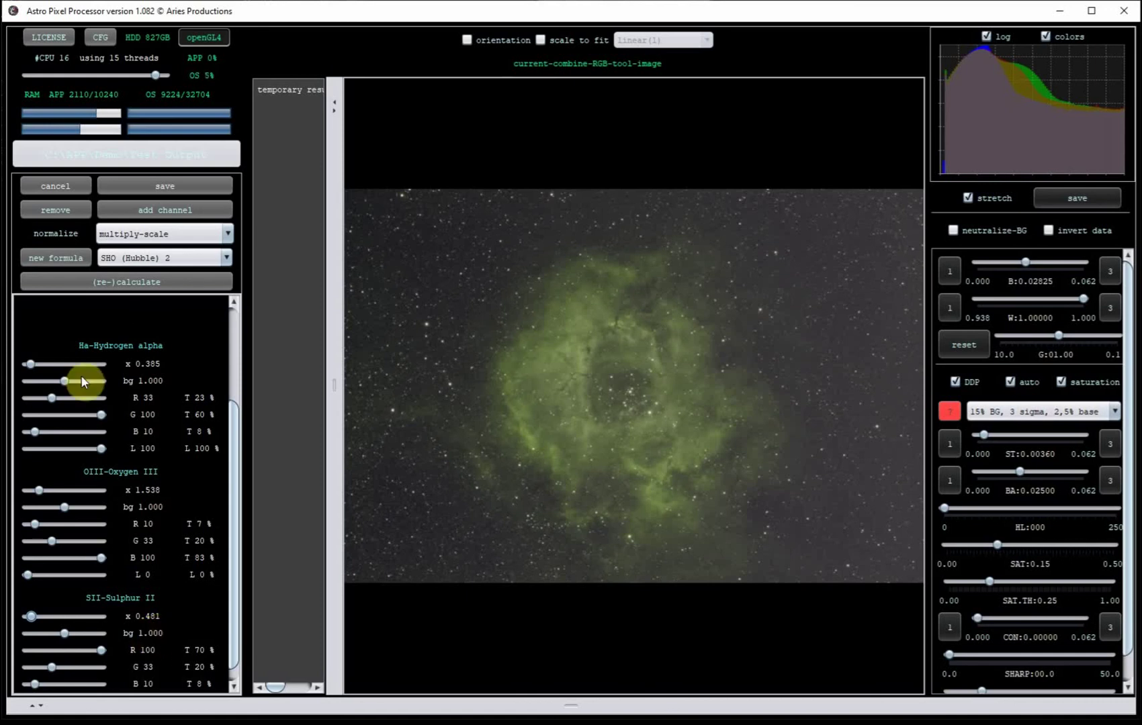
Step: Recalculate the SHO image, then set stretch ST to 0.00350 and BA to 0.00583
click(131, 285)
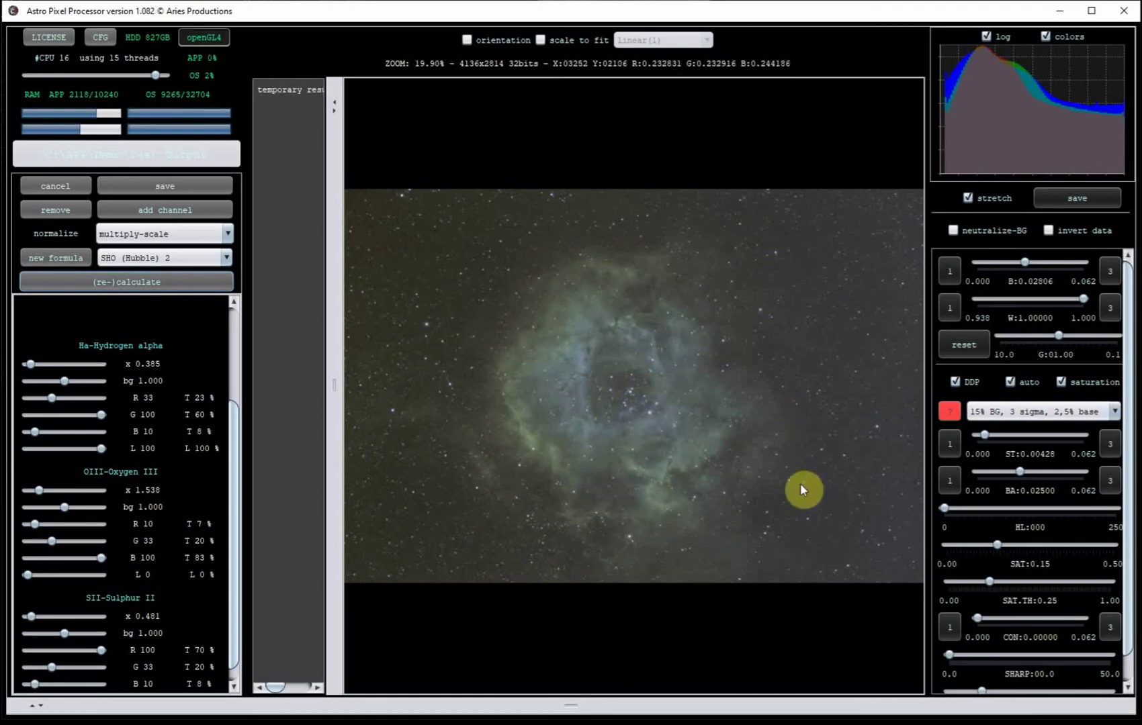
click(1109, 445)
drag(1031, 438, 1022, 438)
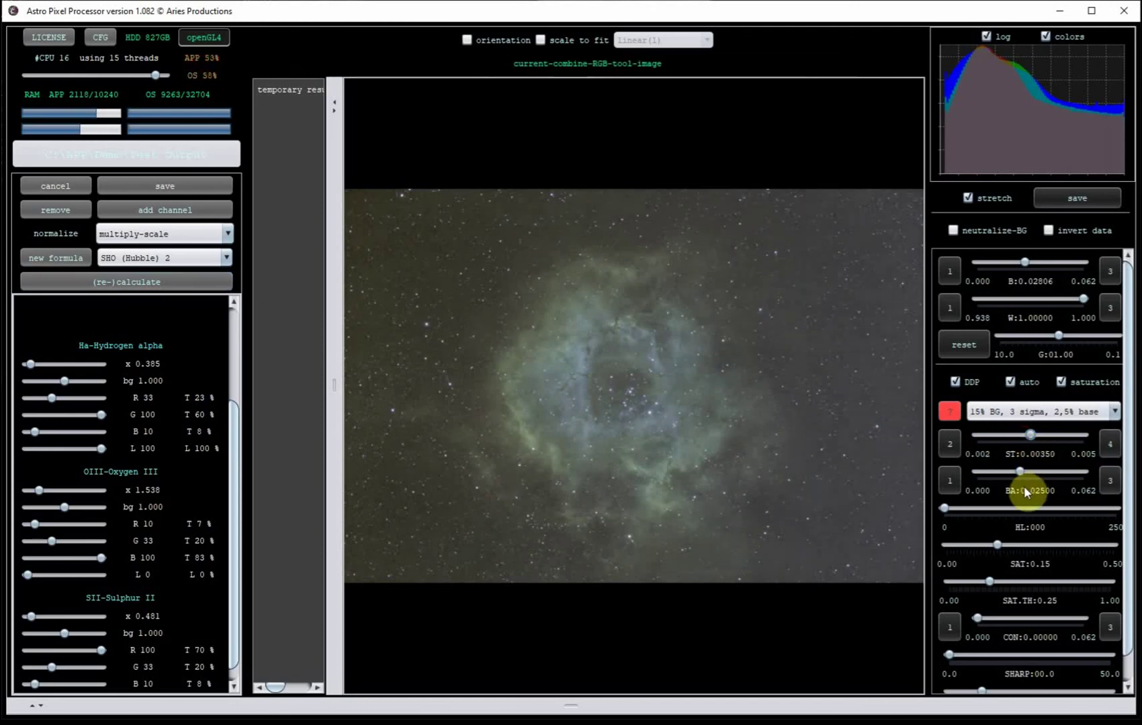
drag(1023, 483, 991, 476)
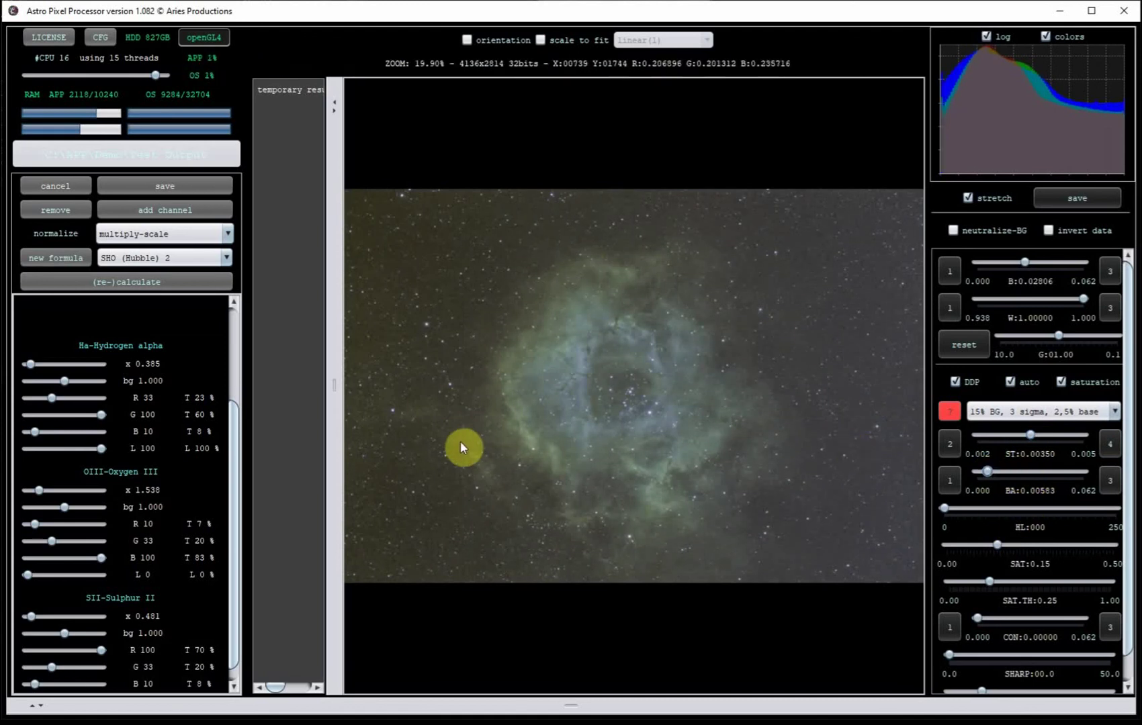
Step: Save the combination as combine-RGB-image.fits and view it as Other/Processed 1
click(163, 186)
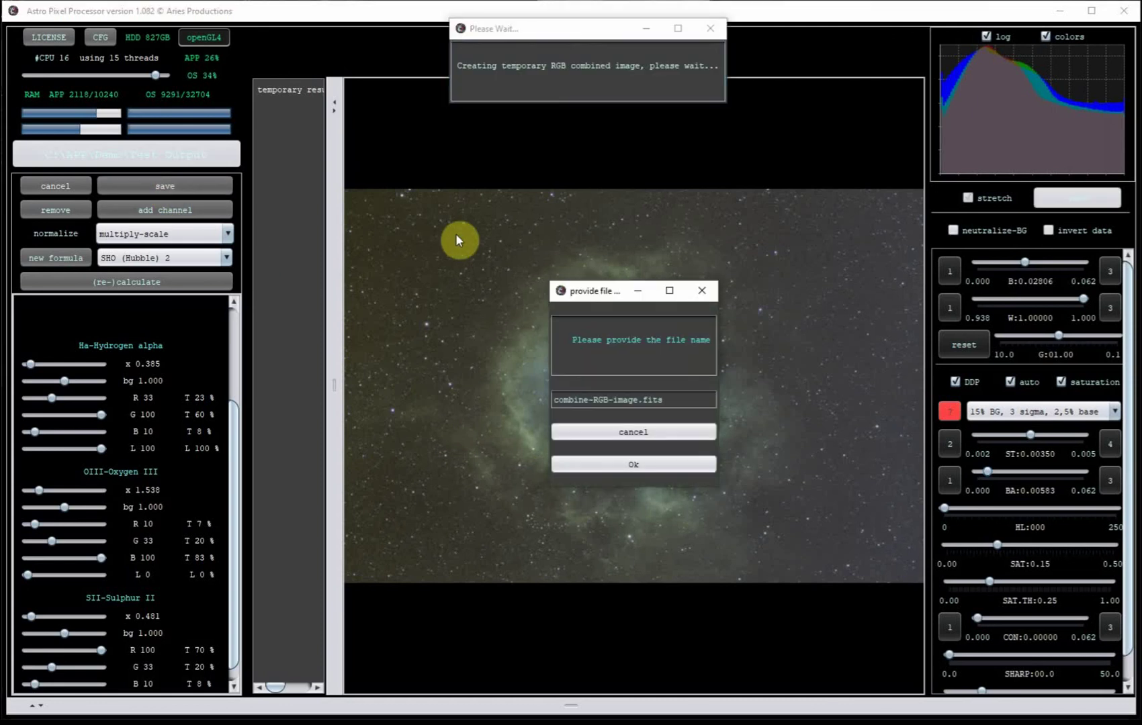
click(629, 465)
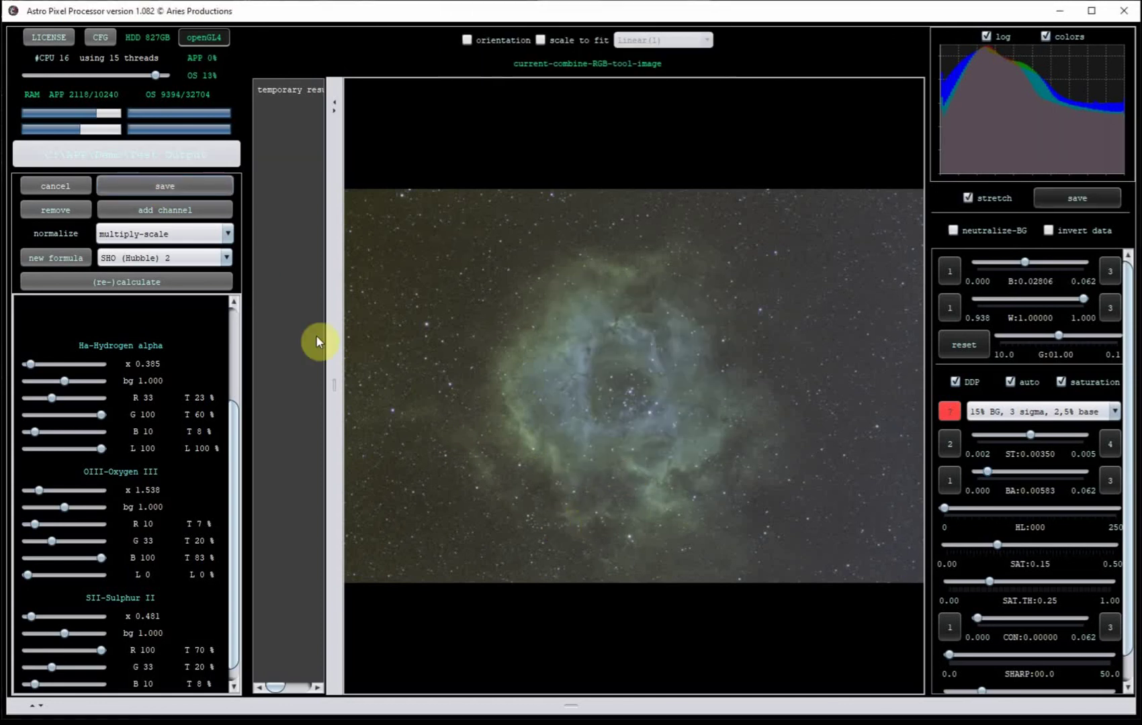
click(56, 186)
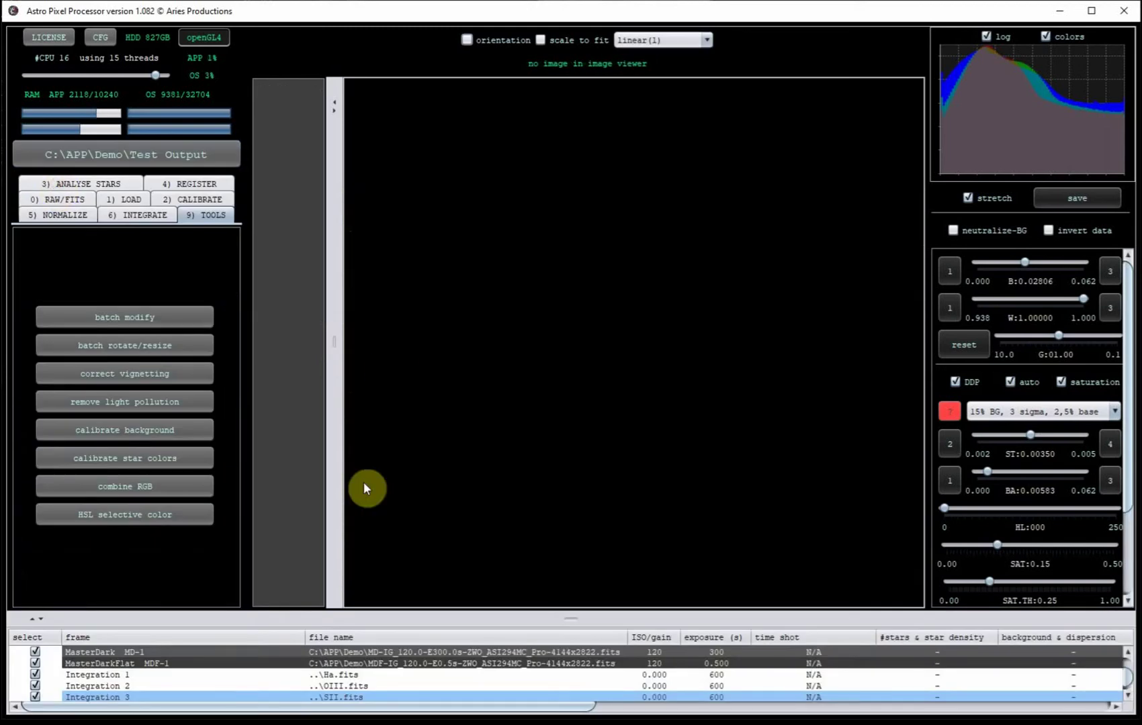
scroll(237, 677, down, 1)
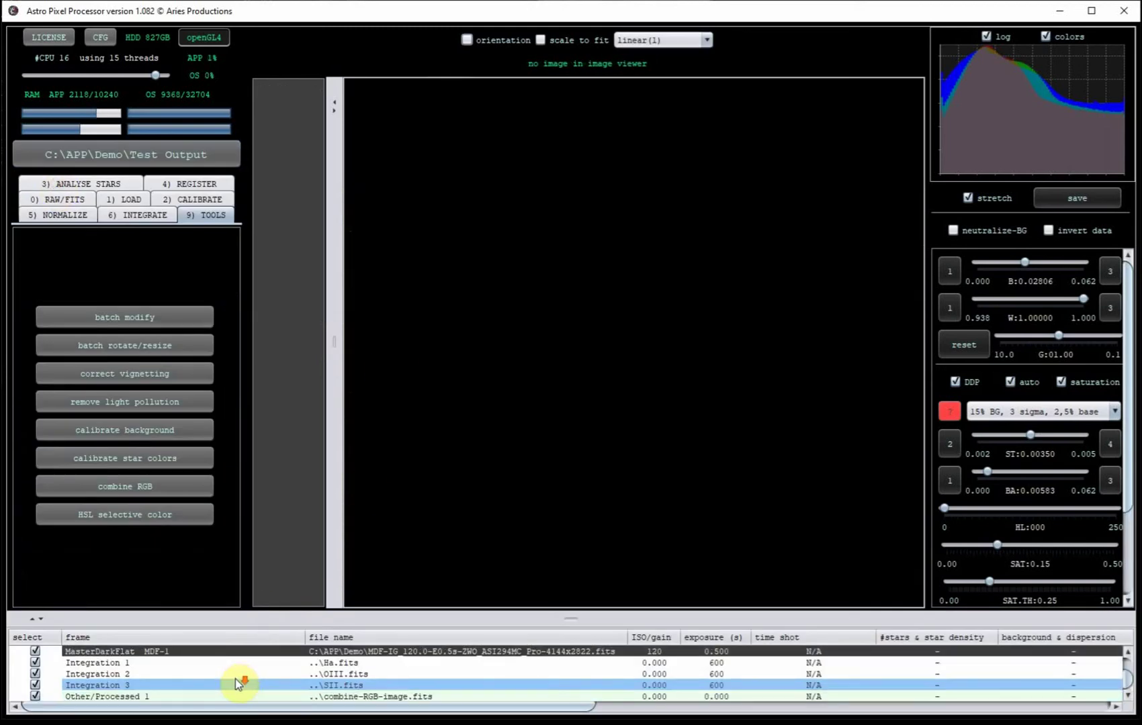
double_click(193, 696)
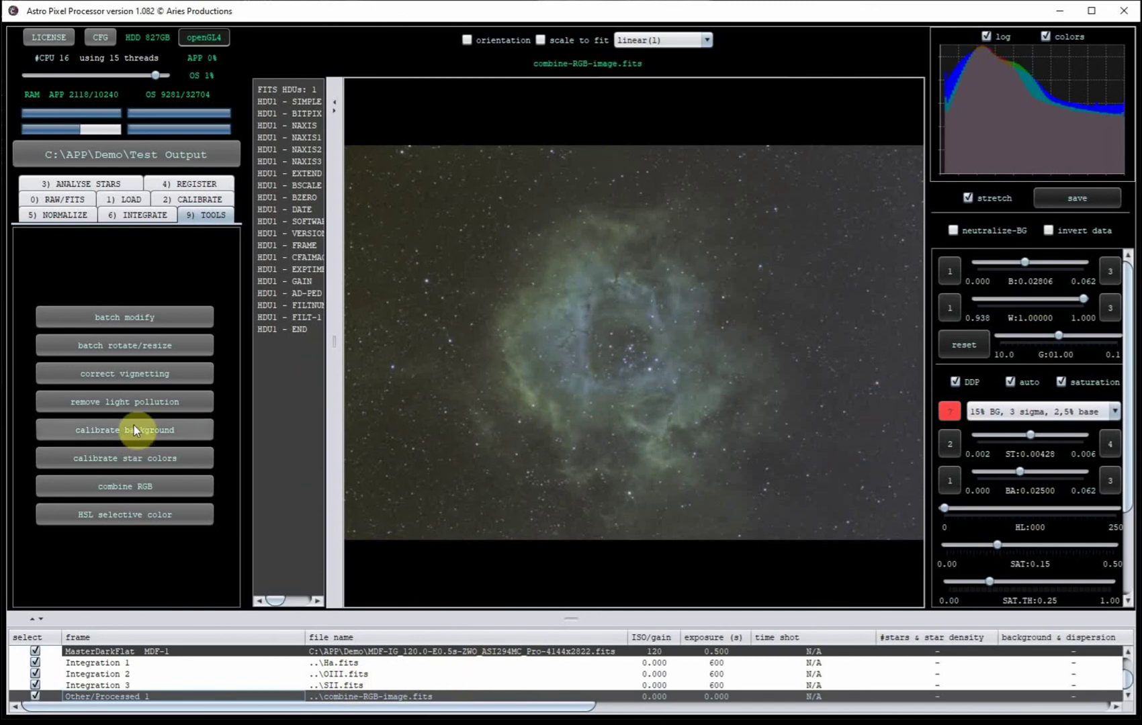
Step: Mark empty-background sample boxes around the image and calculate the light-pollution model
click(135, 407)
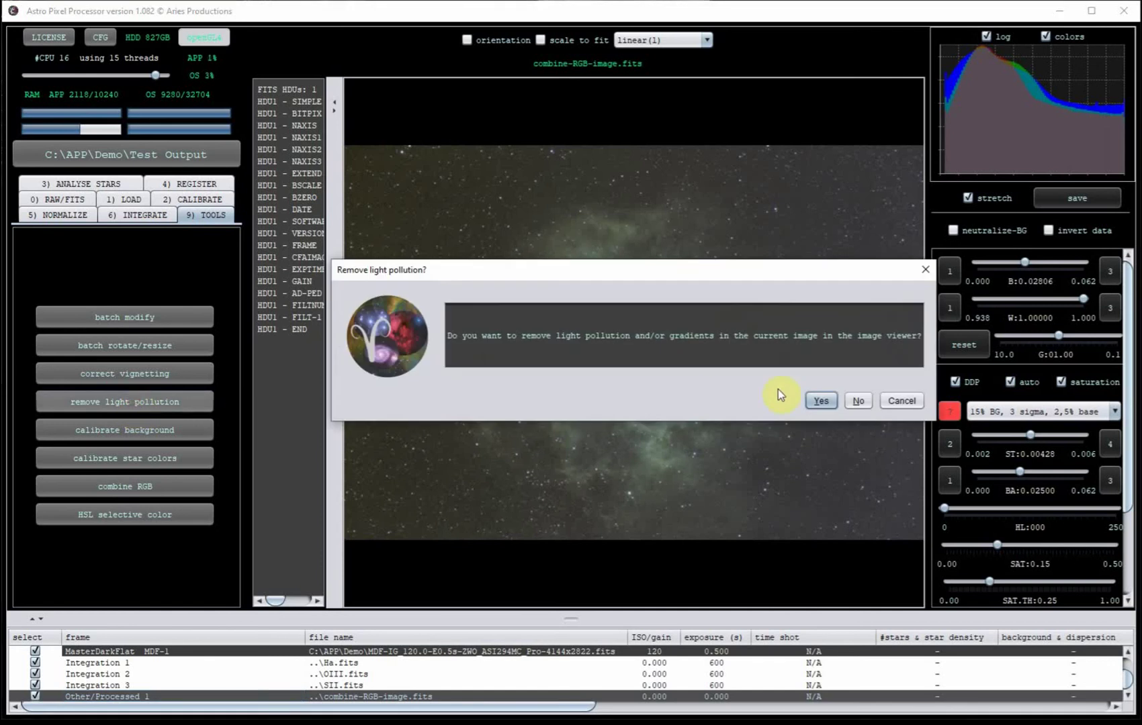
click(821, 400)
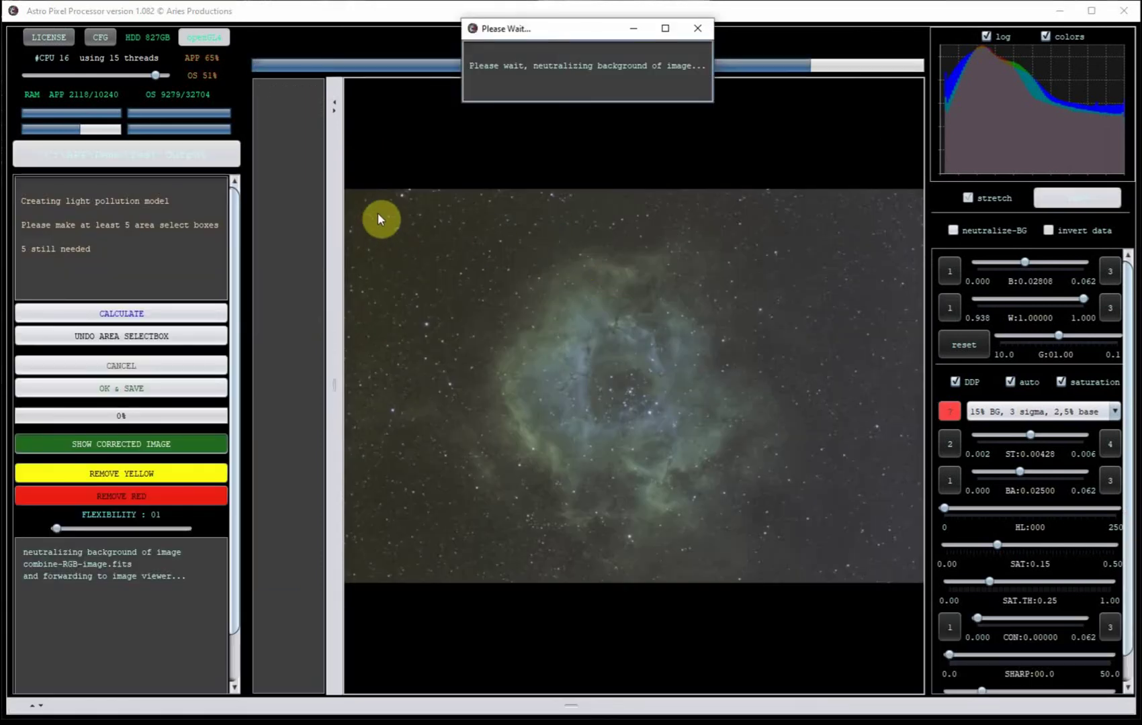
drag(360, 202, 417, 264)
drag(440, 212, 484, 273)
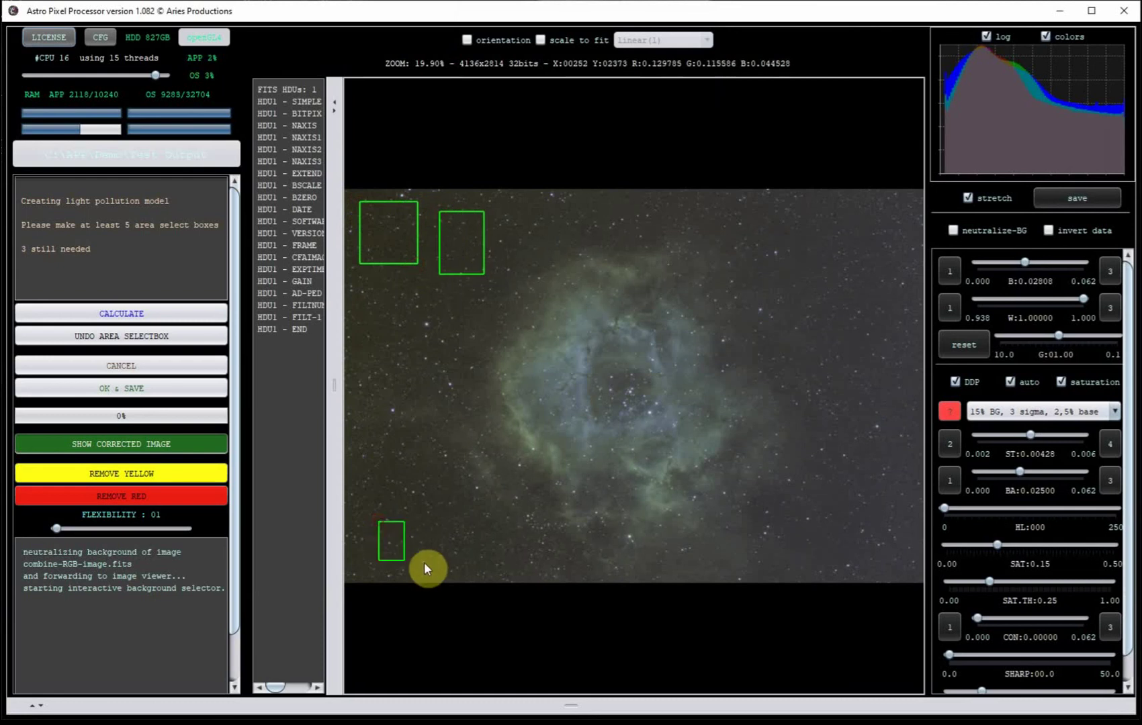
drag(825, 204, 857, 237)
drag(873, 350, 874, 351)
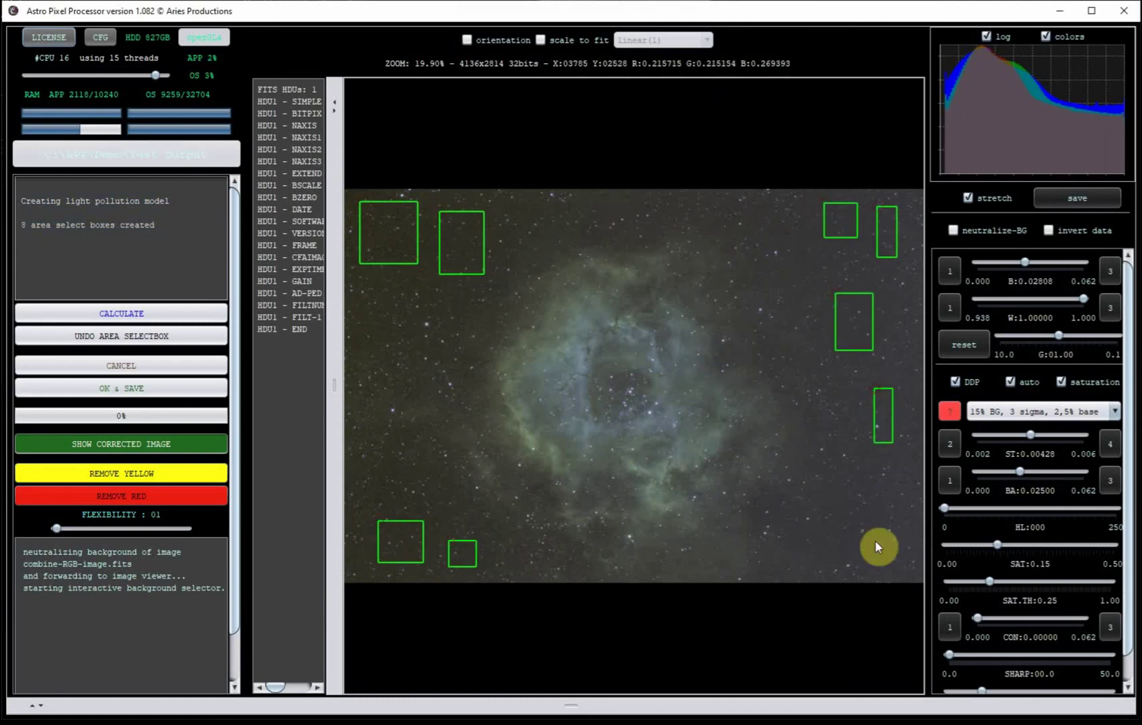
drag(798, 566, 830, 543)
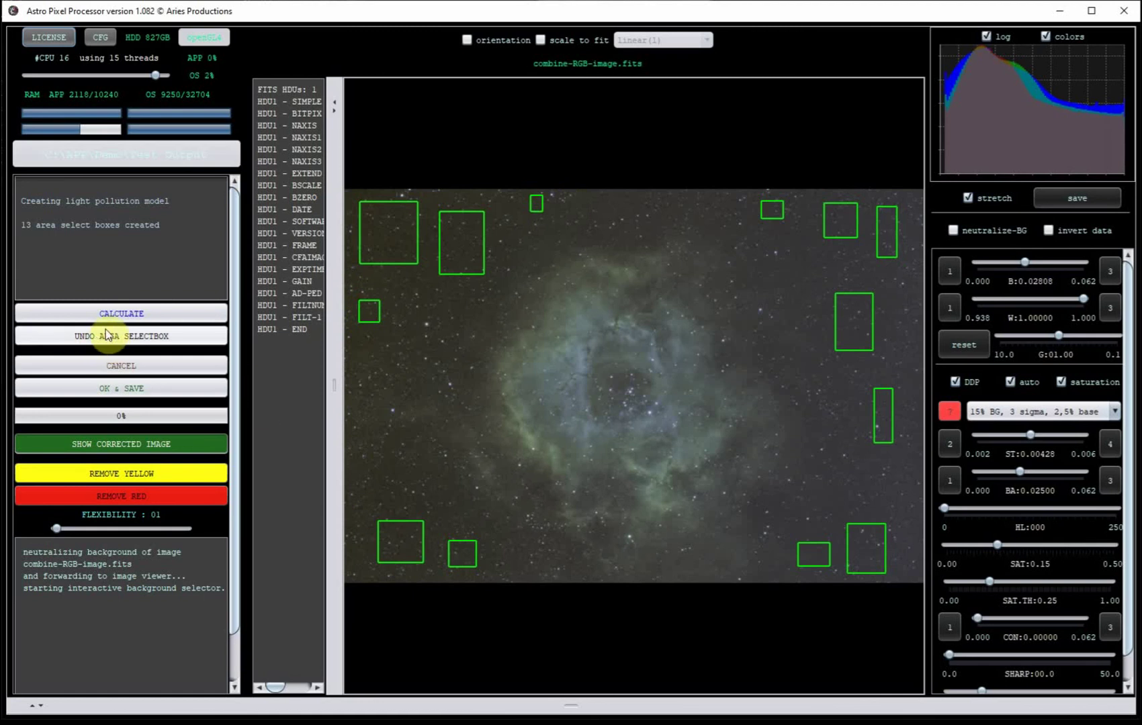
click(131, 314)
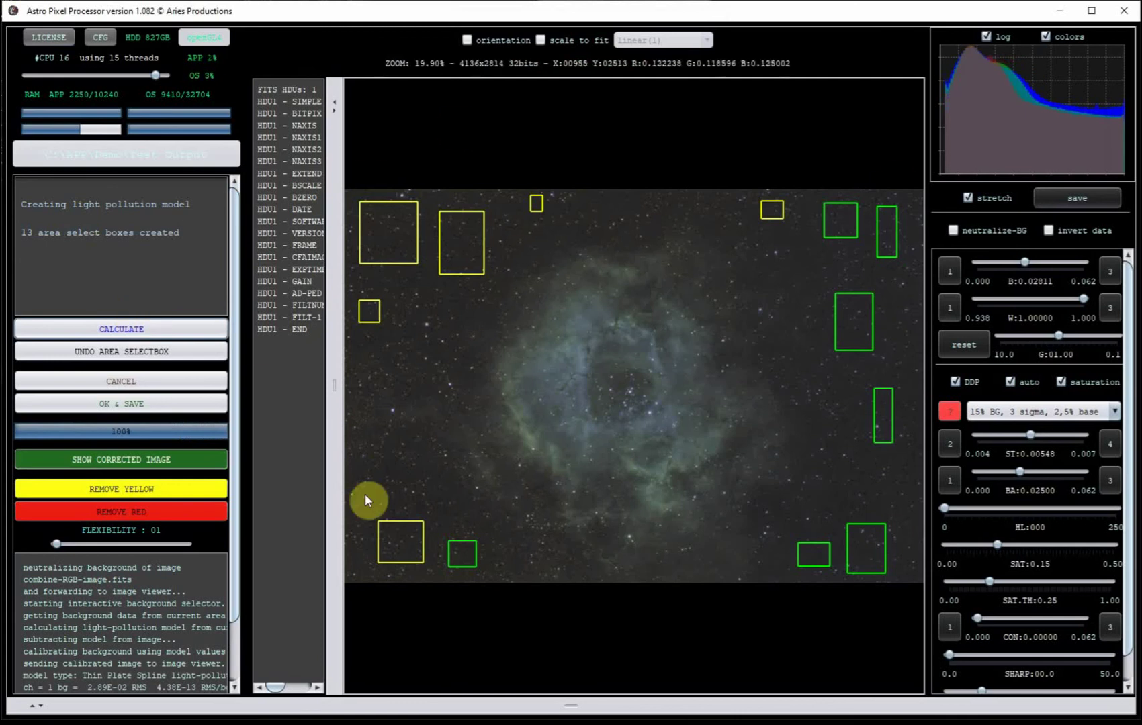
Step: Save the corrected image as FITS combine-RGB-image-lpc-cbg.fits and view it as Other/Processed 2
click(118, 406)
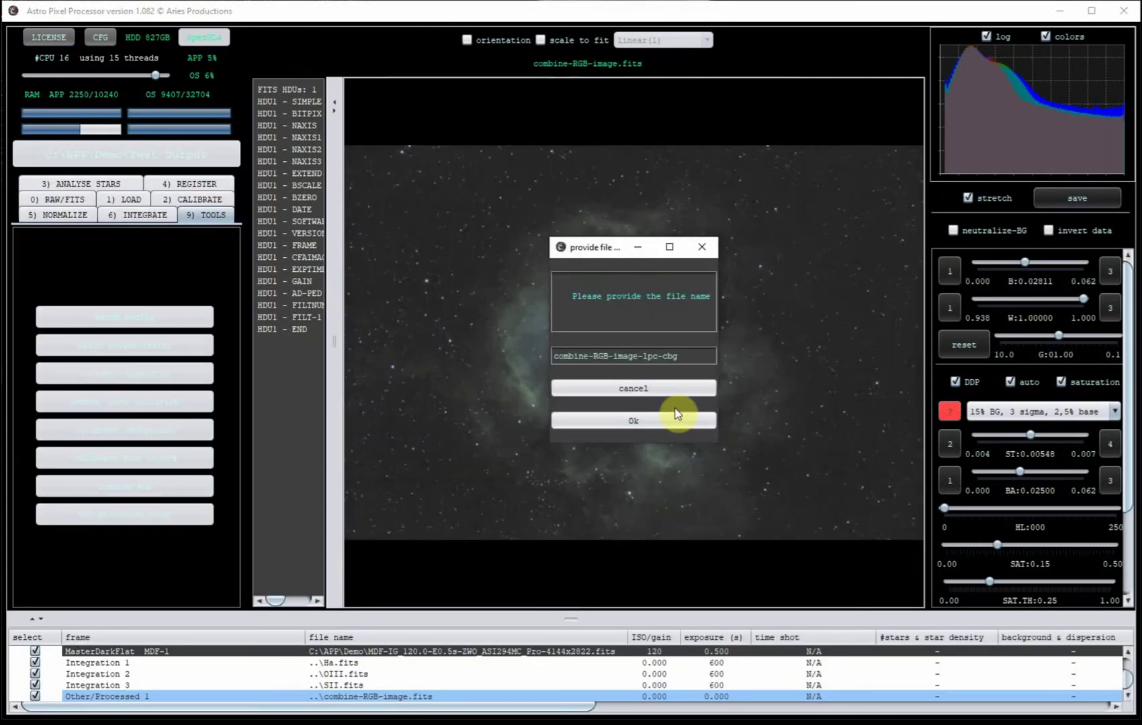
click(635, 421)
click(624, 421)
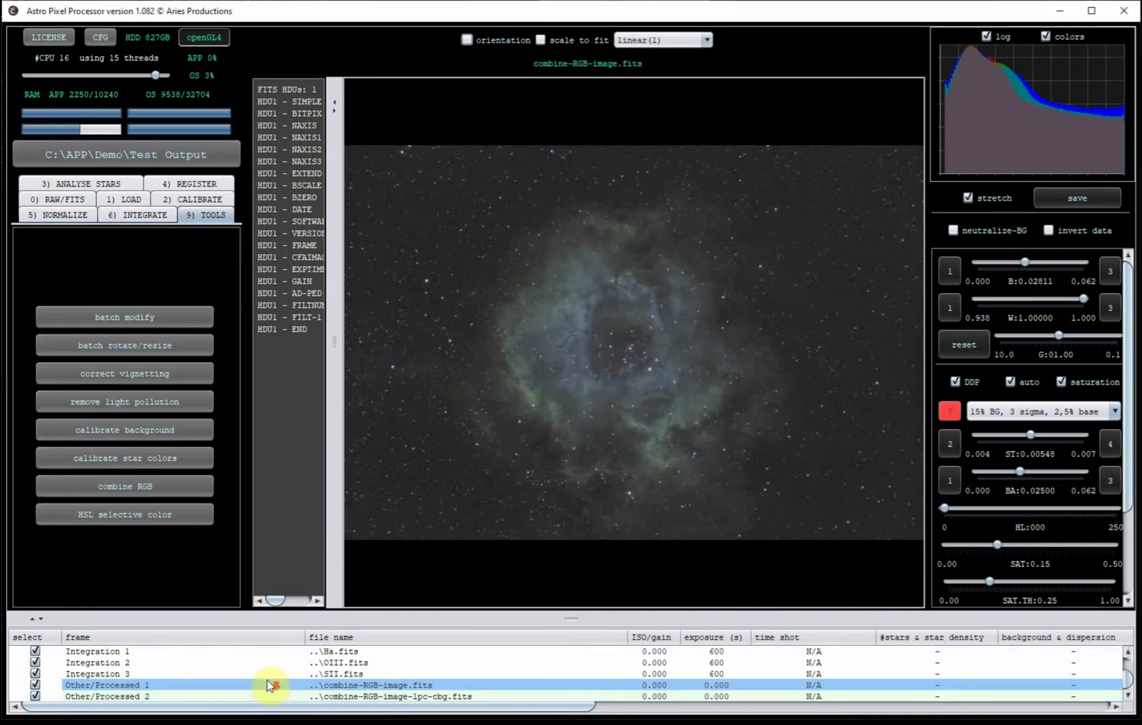
double_click(218, 696)
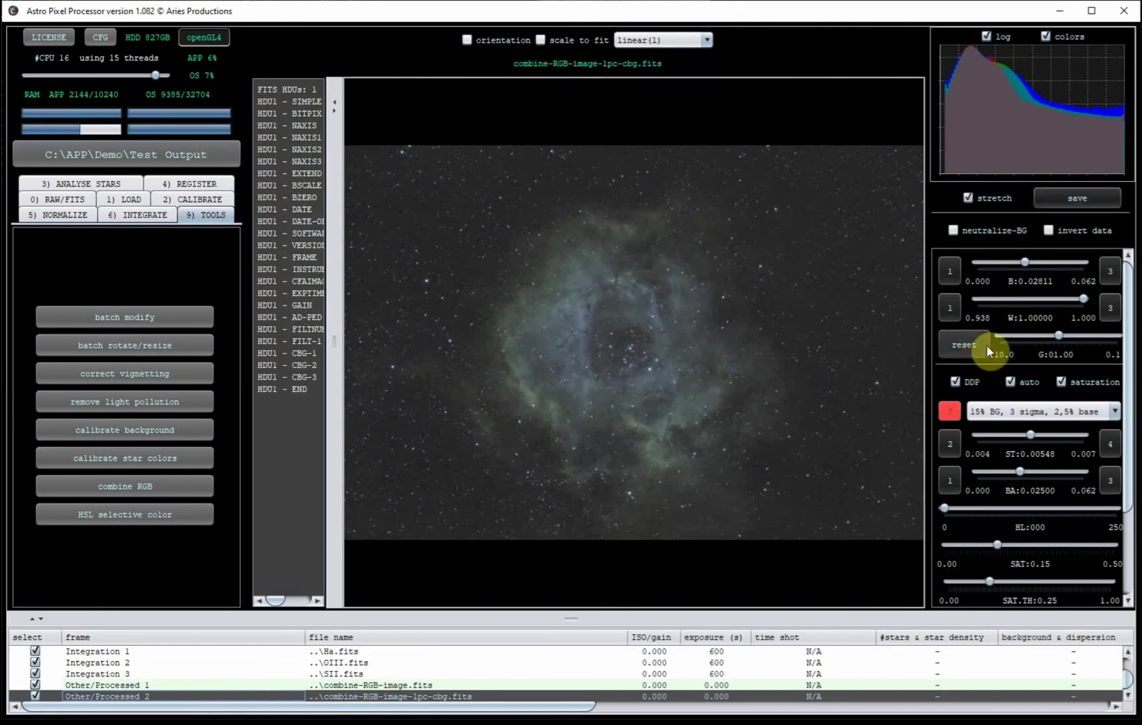
Step: Adjust the stretch to ST 0.00338, BA 0.00000 and CON 0.01750
drag(1031, 437, 1023, 437)
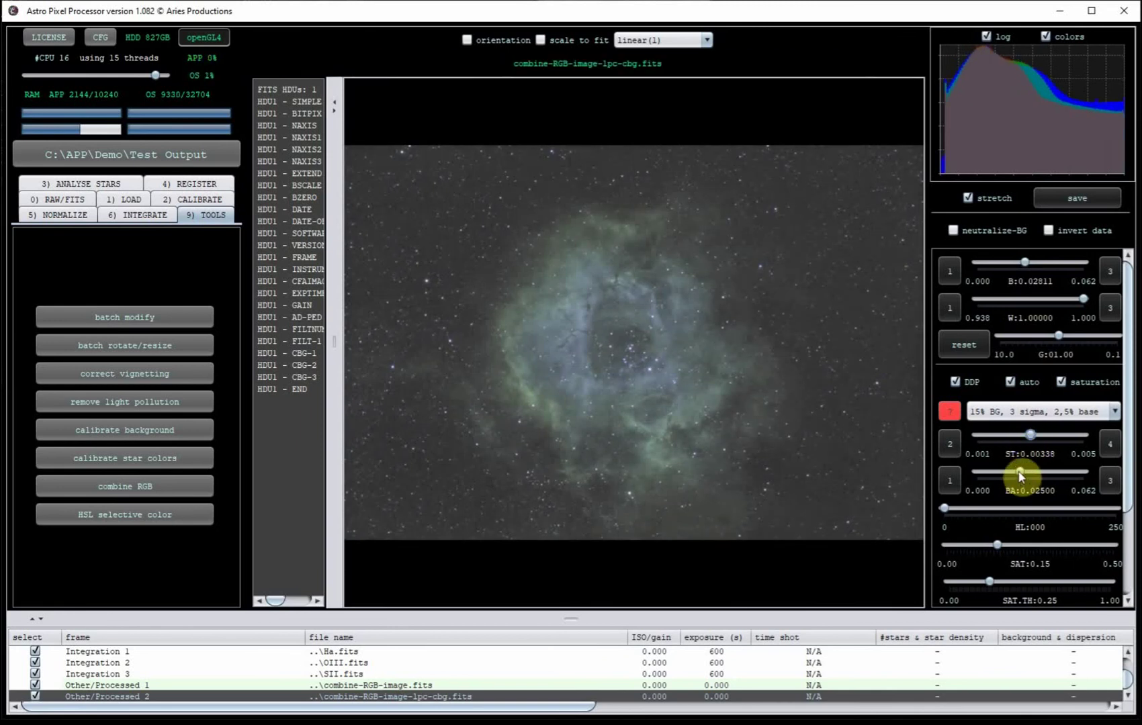
drag(1019, 473, 968, 469)
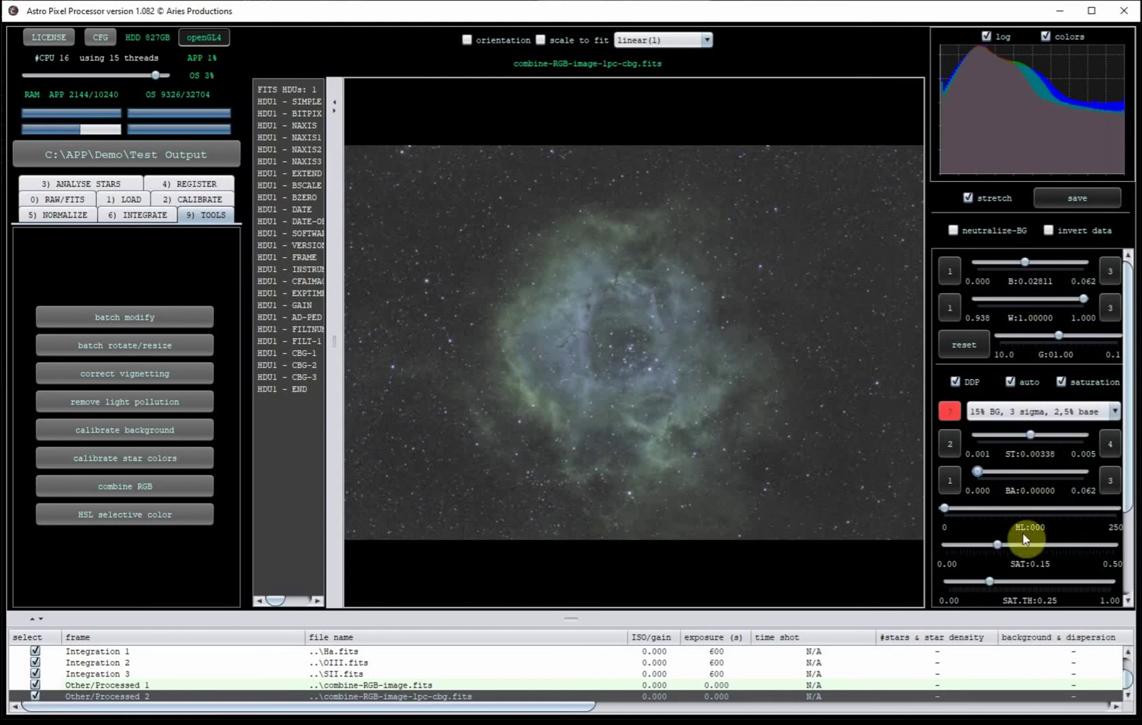
scroll(1026, 541, down, 3)
drag(979, 531, 1009, 536)
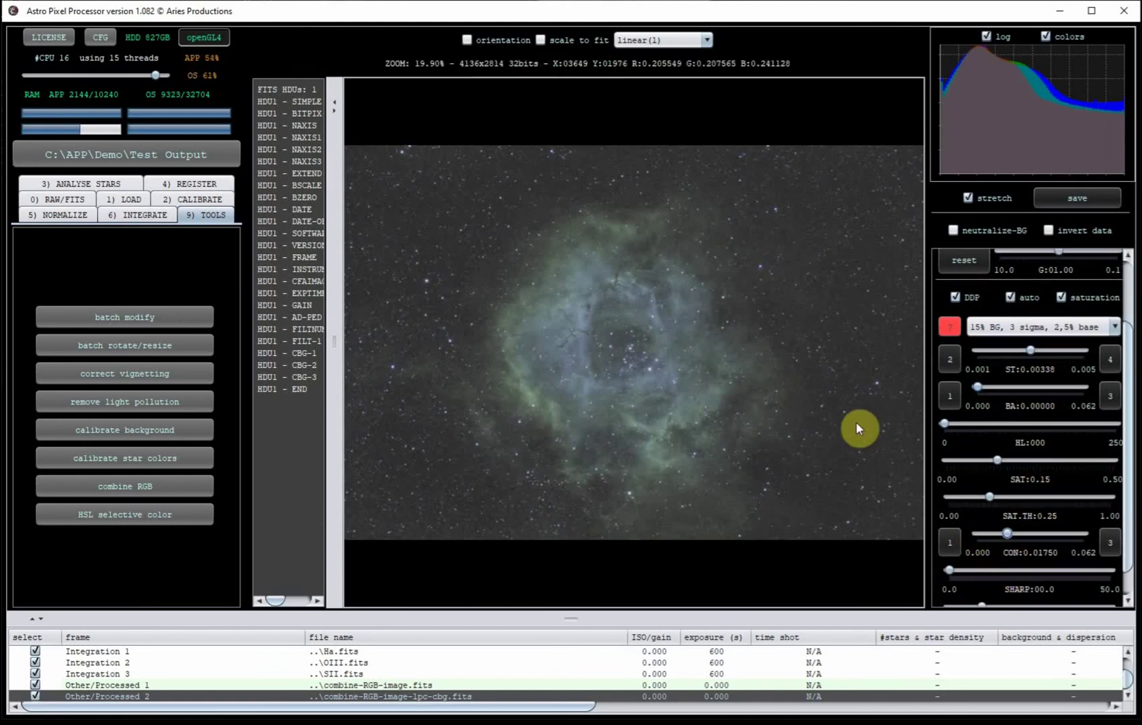
Step: Save combine-RGB-image-lpc-cbg-St as a TIFF with sRGB v4.0 profile and 16-bit integers
click(1063, 197)
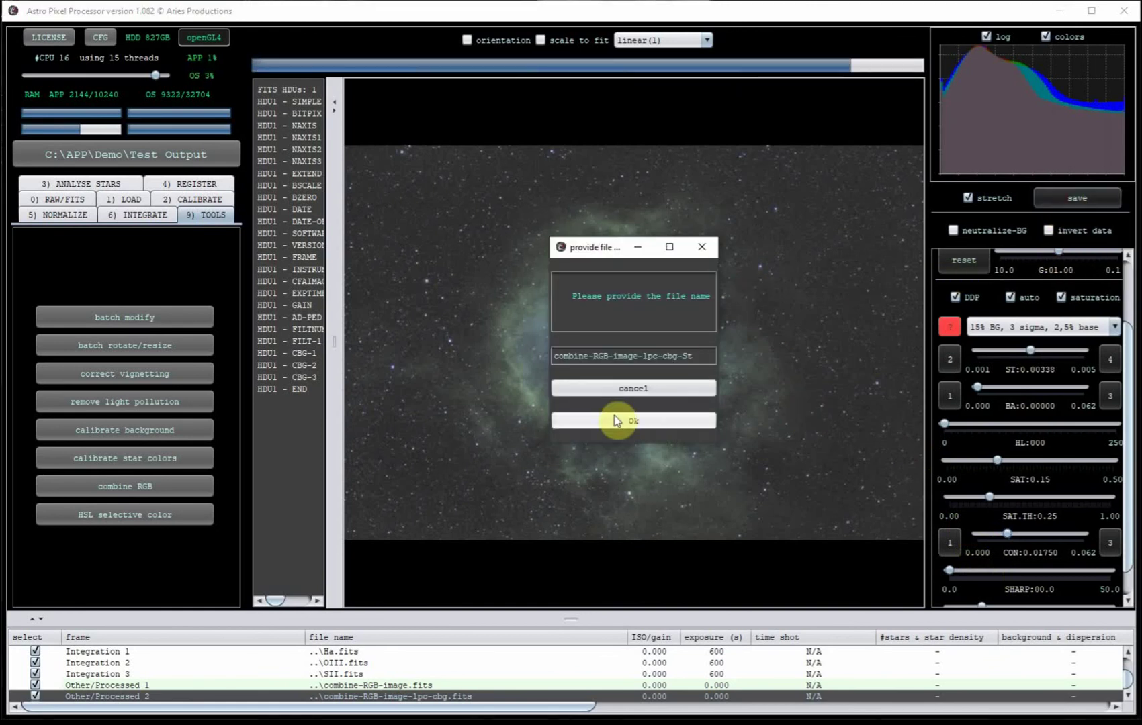
click(629, 422)
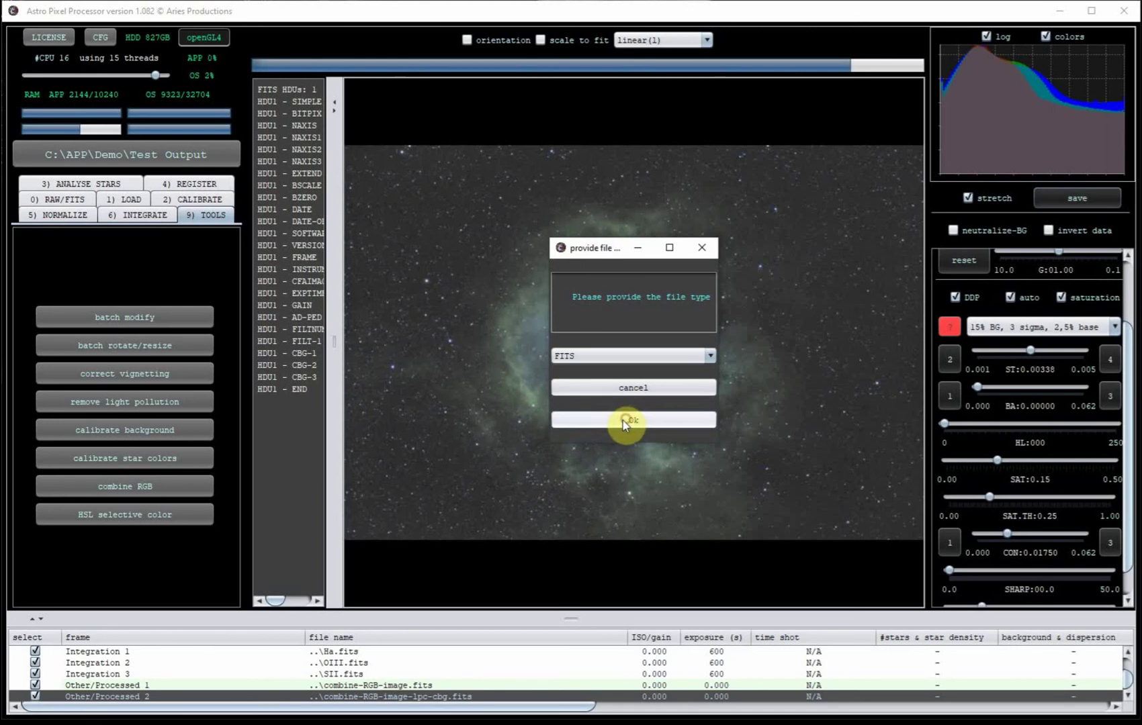
click(592, 357)
click(585, 392)
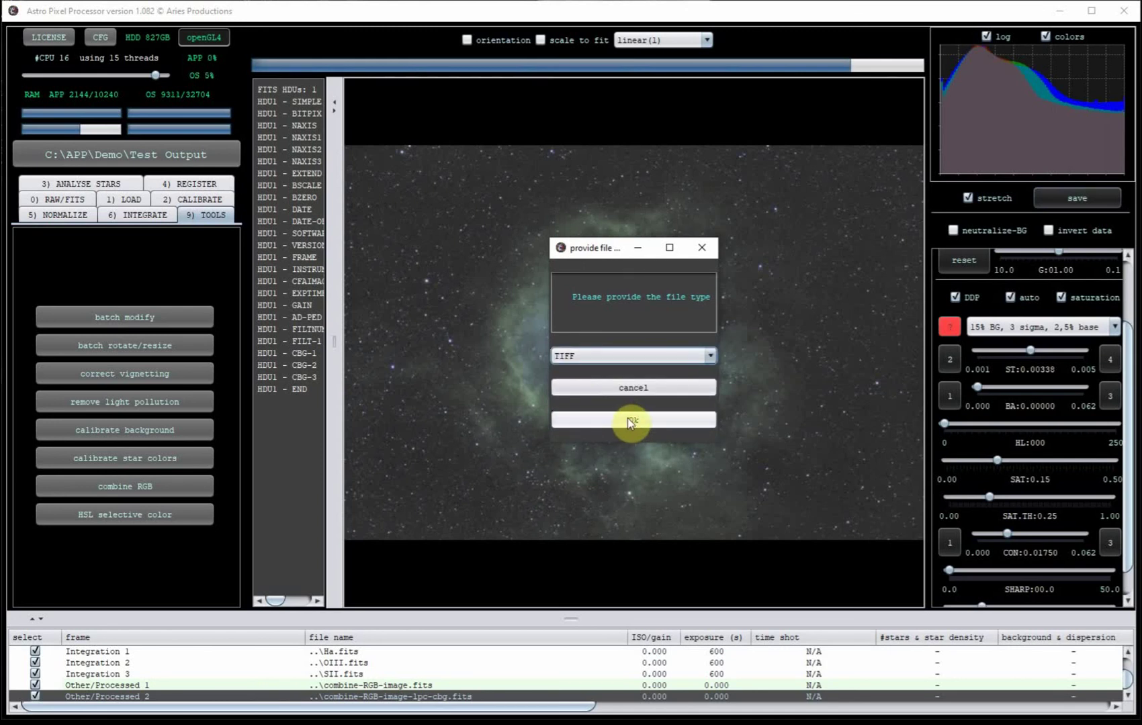
click(631, 422)
click(591, 356)
click(588, 387)
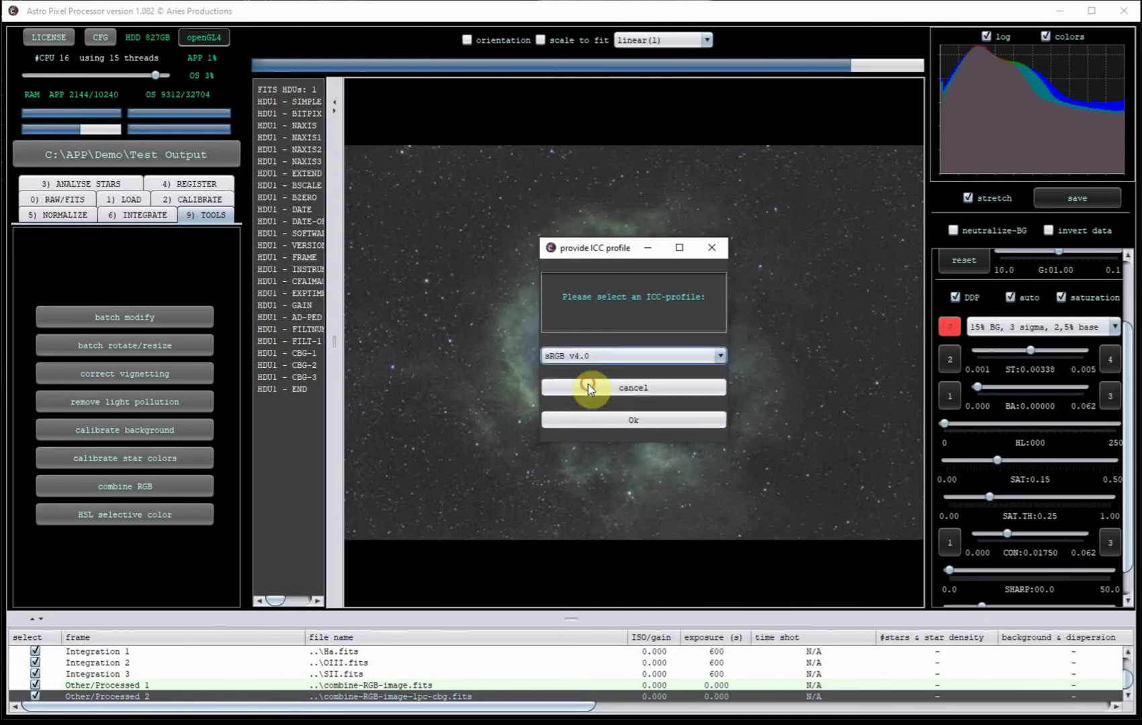
click(622, 422)
click(604, 330)
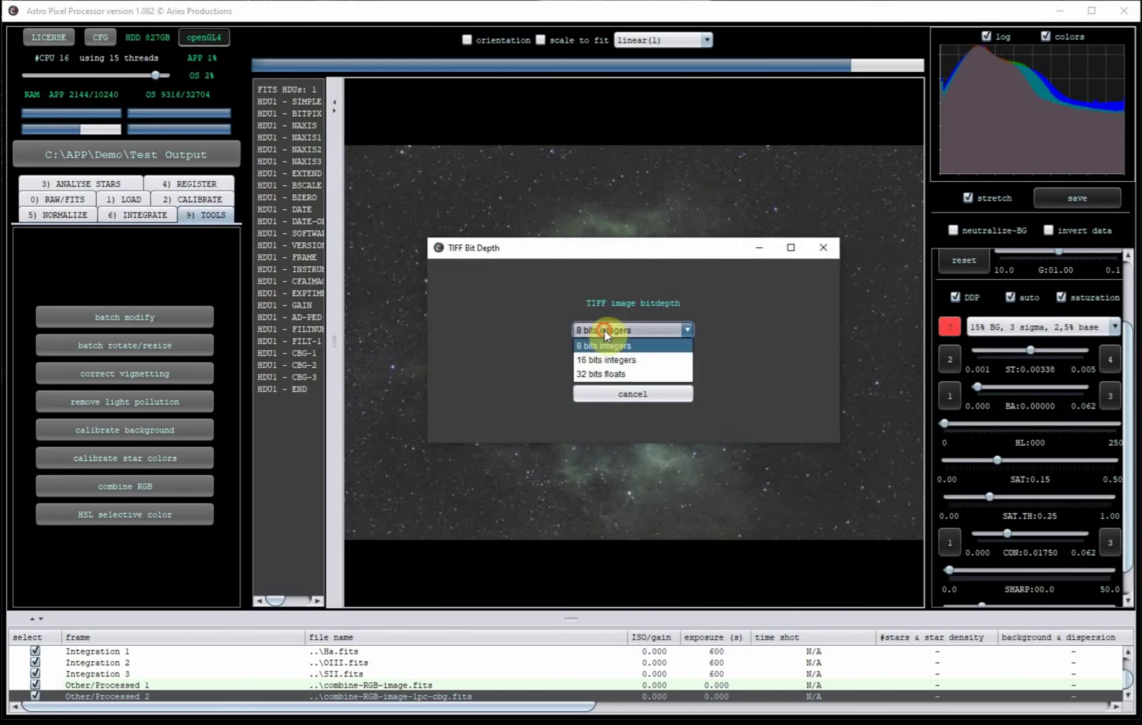
click(598, 360)
click(598, 361)
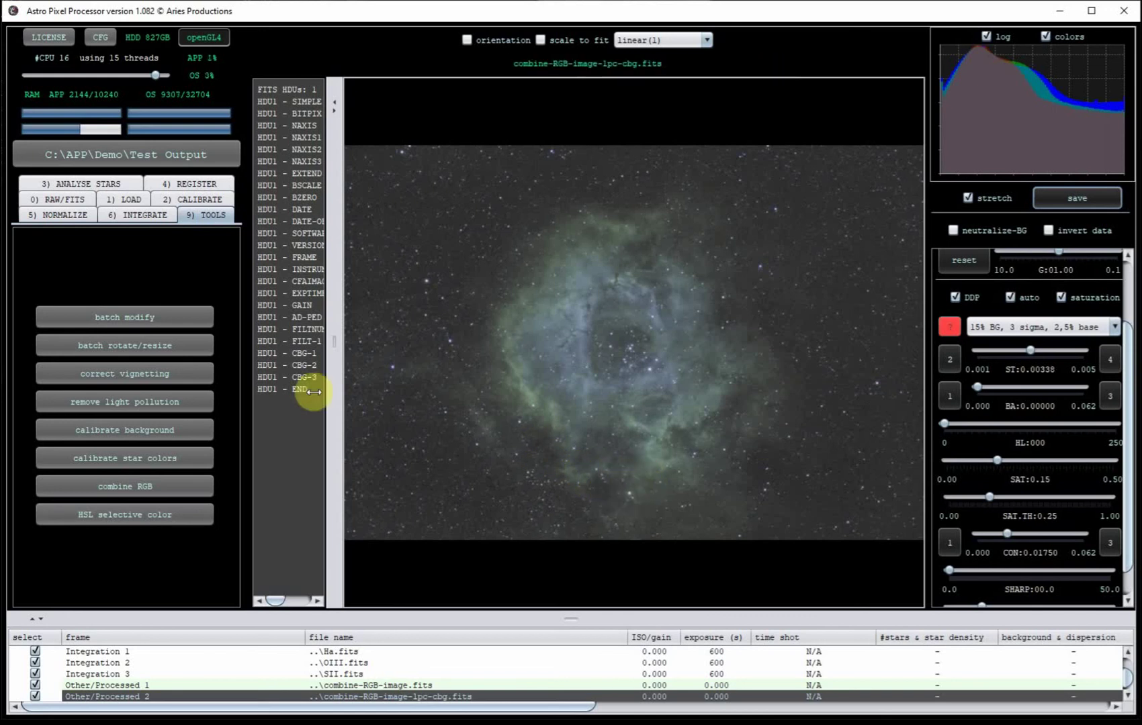
Step: Change the RAW/FITS debayer algorithm to Adaptive Airy Disc and re-normalize all data
click(57, 199)
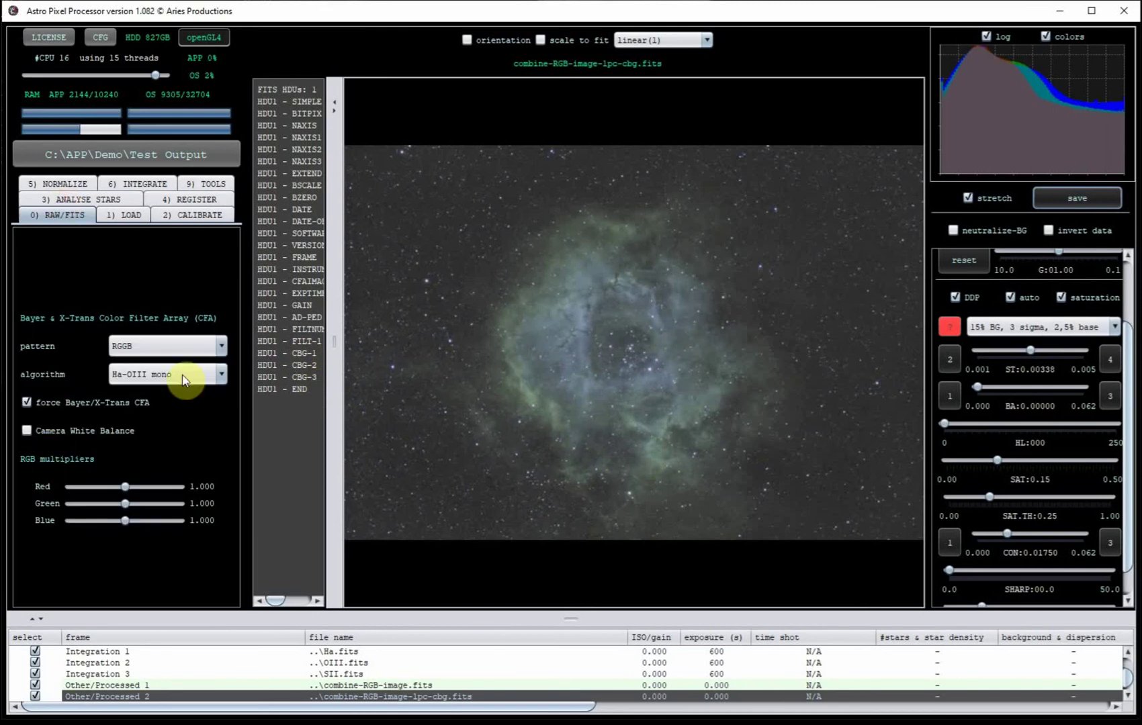
click(218, 376)
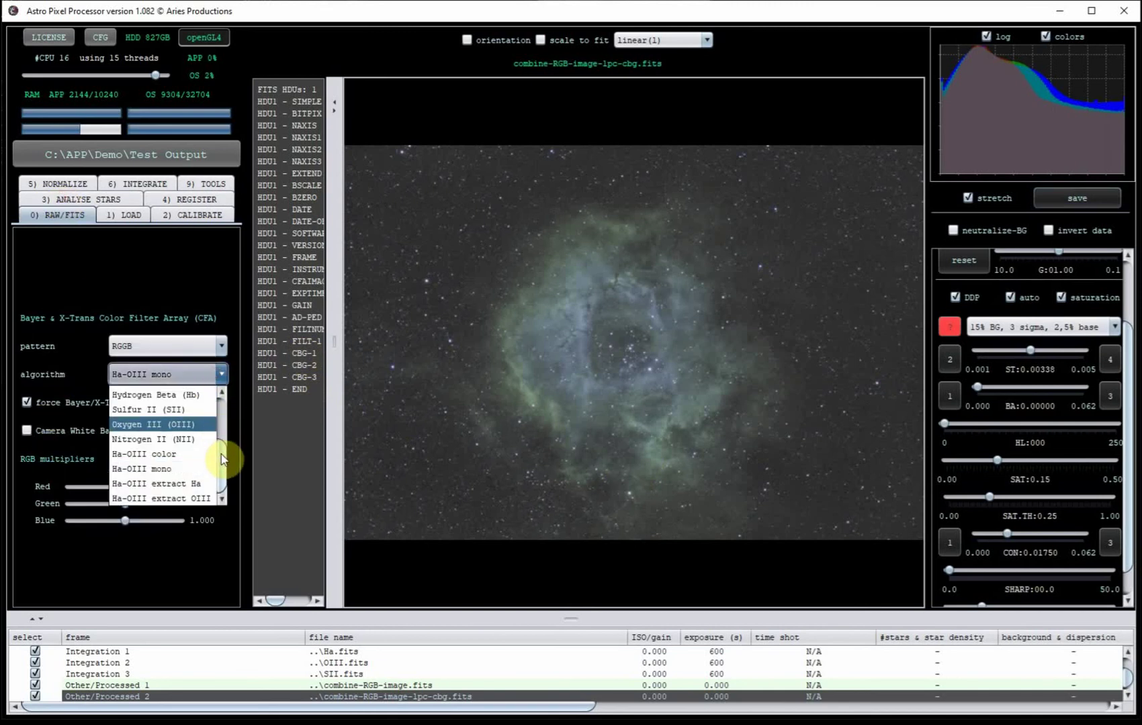
drag(222, 451, 219, 407)
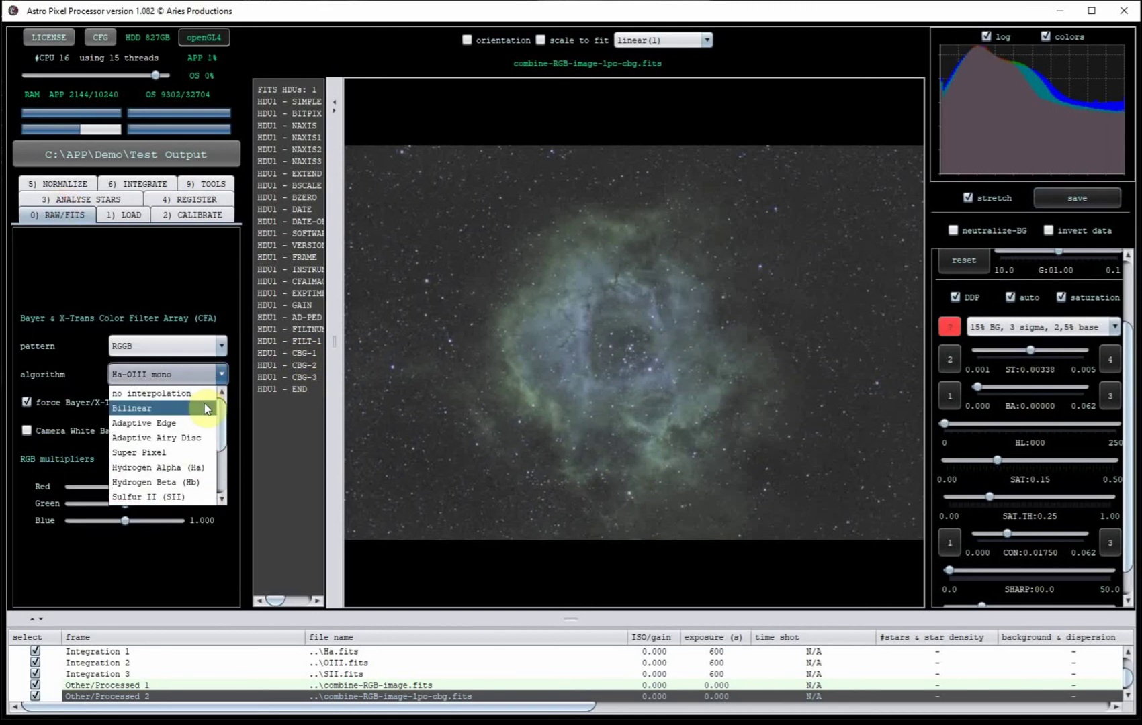
click(199, 437)
click(314, 440)
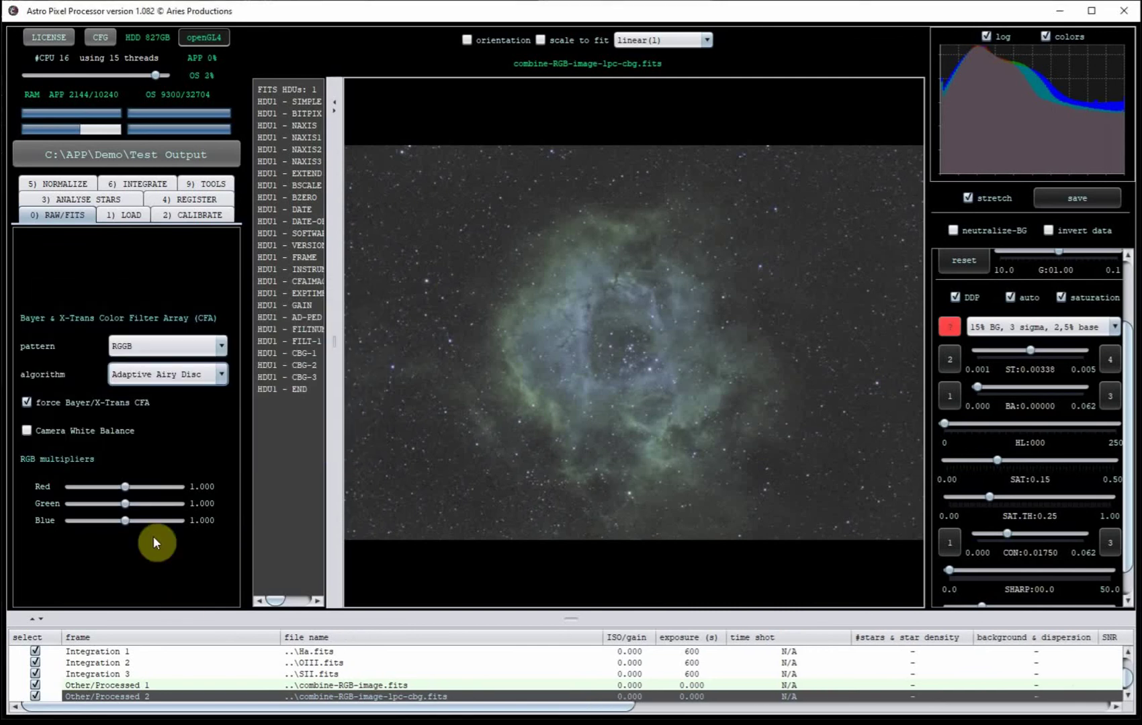
Step: View Light 1 with background neutralization enabled, then reload Other/Processed 2
scroll(171, 672, up, 3)
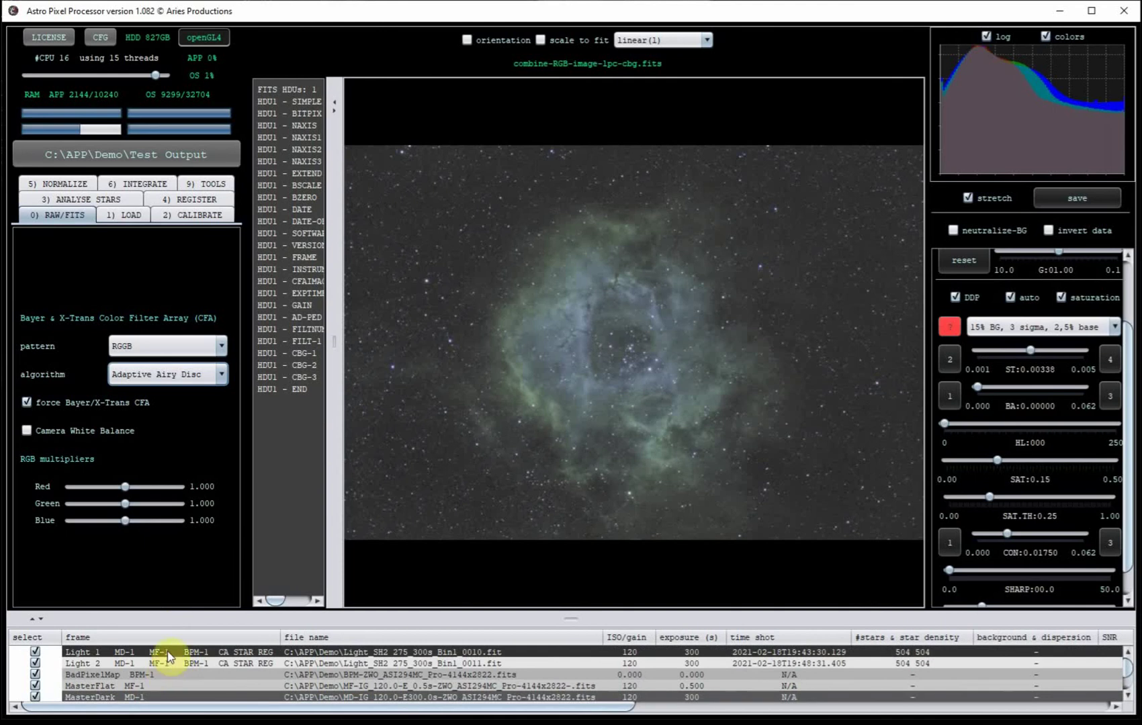
double_click(168, 653)
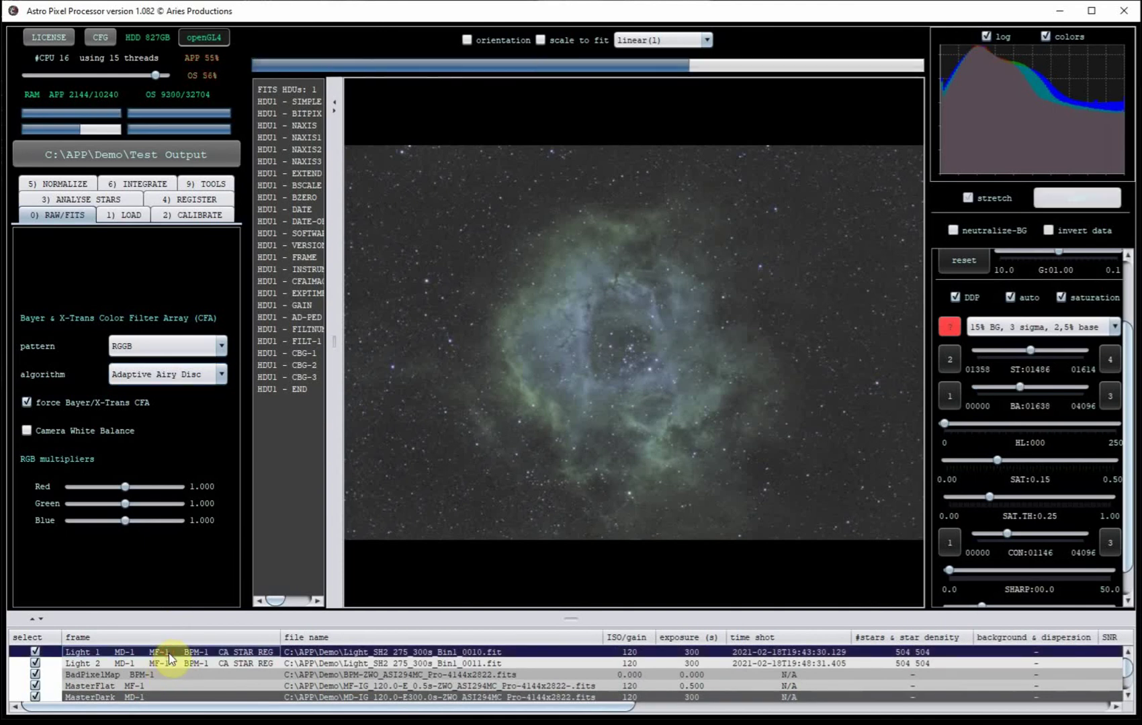
click(952, 231)
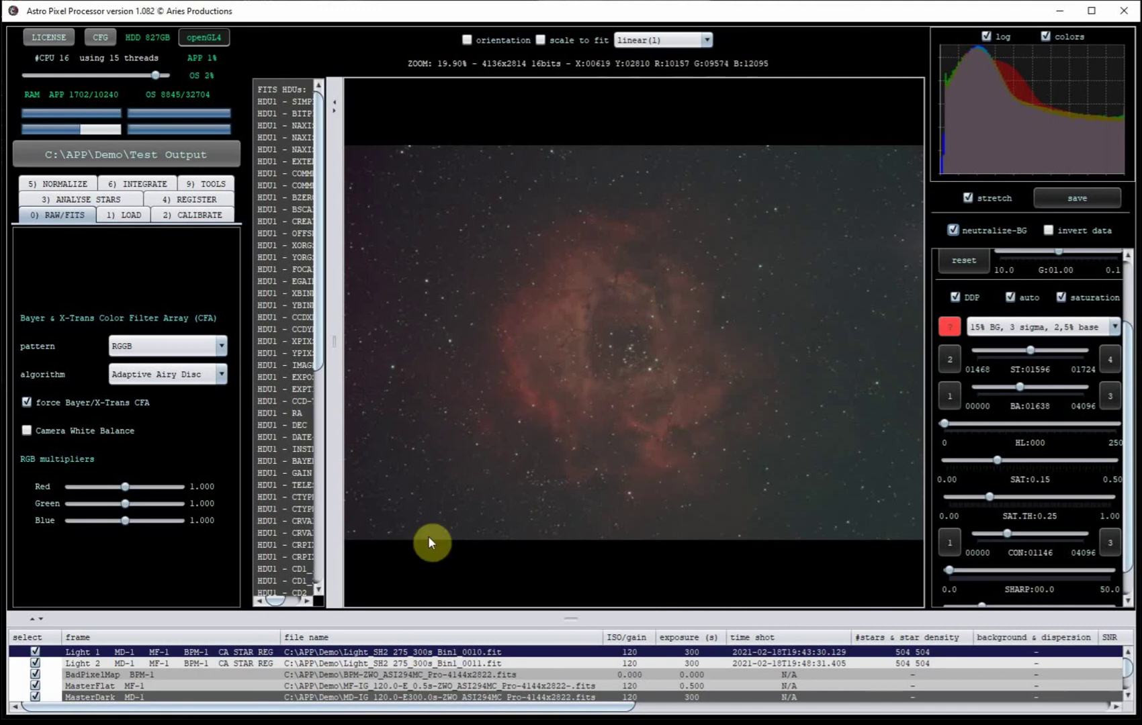
scroll(183, 680, down, 3)
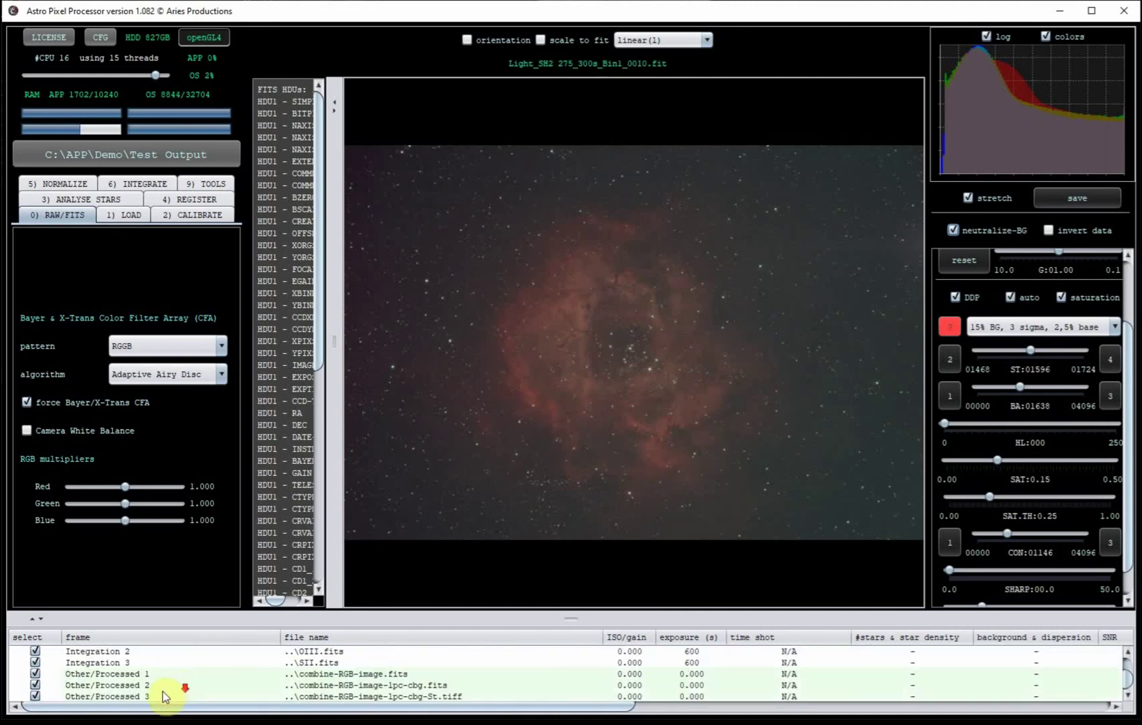
double_click(146, 688)
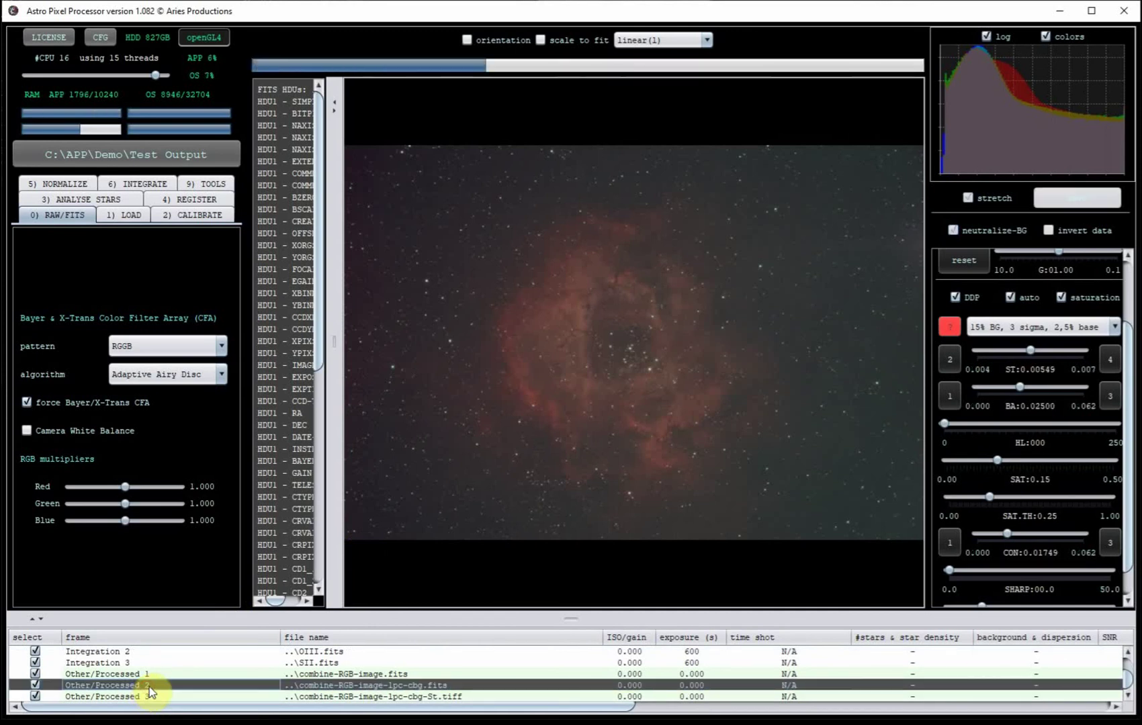